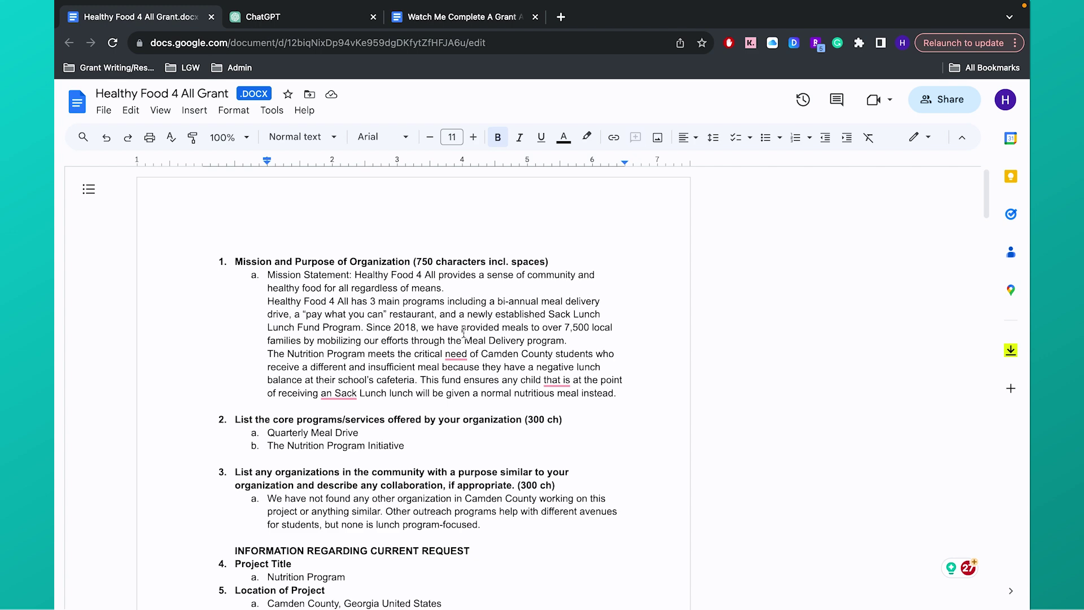
Scroll past the budget and population sections to question 16's unmet-needs answer on poverty and food insecurity.
scroll(464, 334, down, 1)
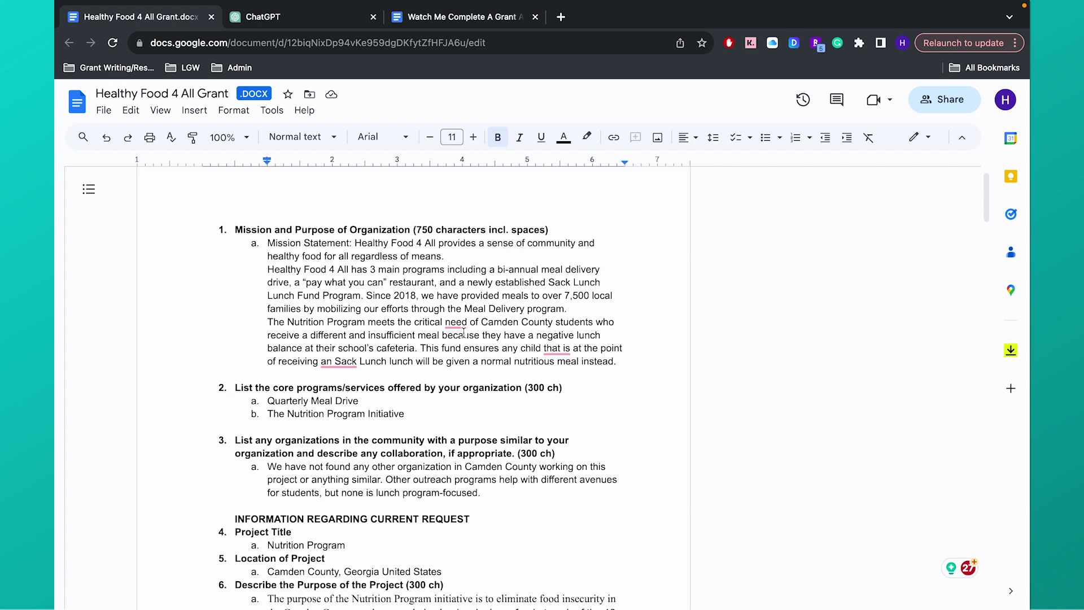
scroll(464, 333, down, 1)
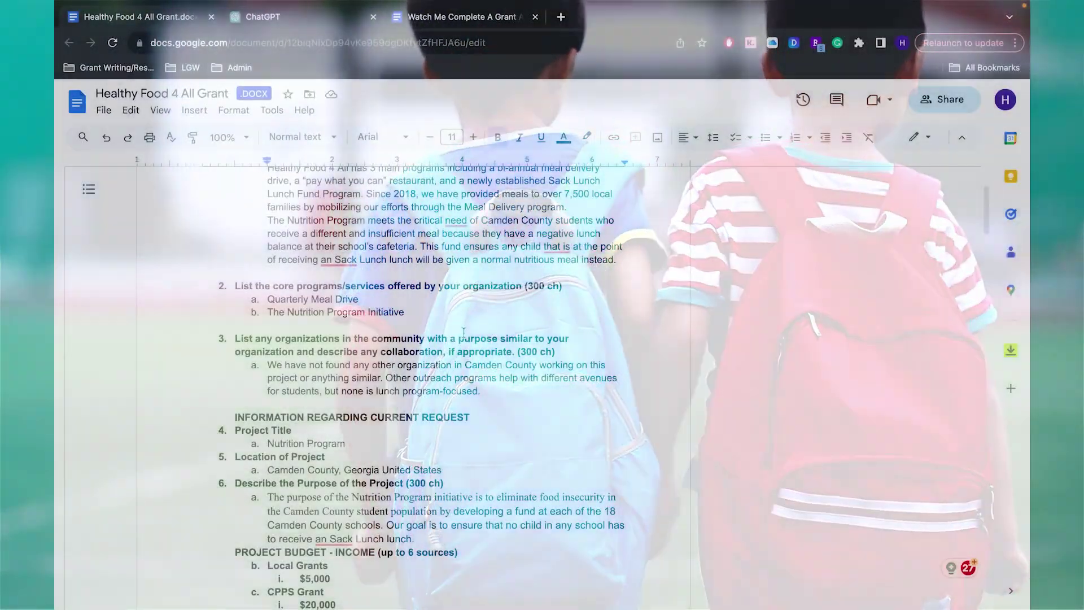
scroll(468, 310, down, 10)
scroll(469, 310, down, 5)
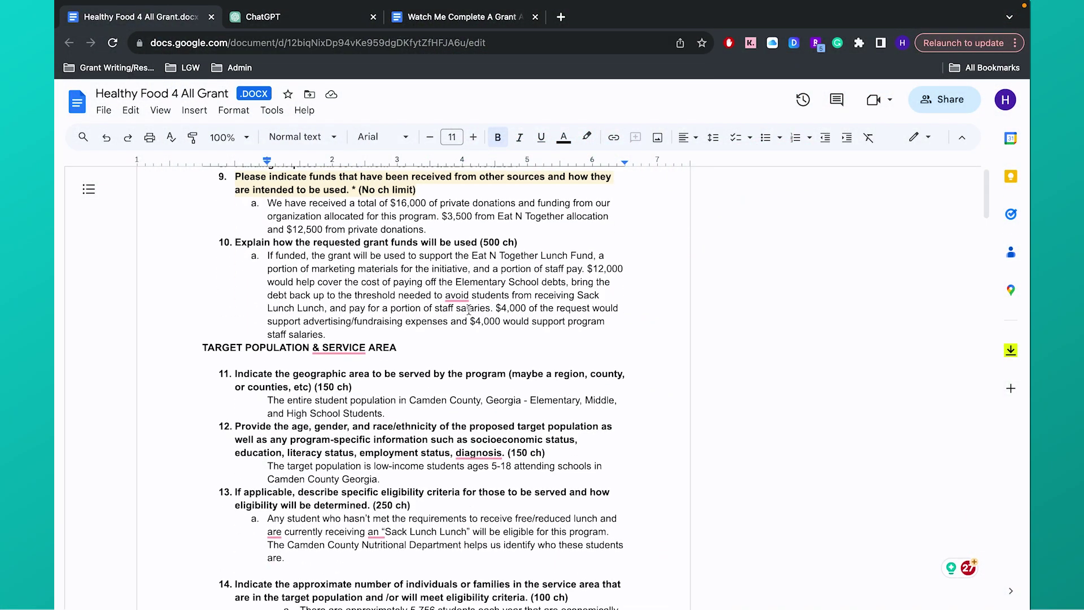
scroll(469, 310, down, 7)
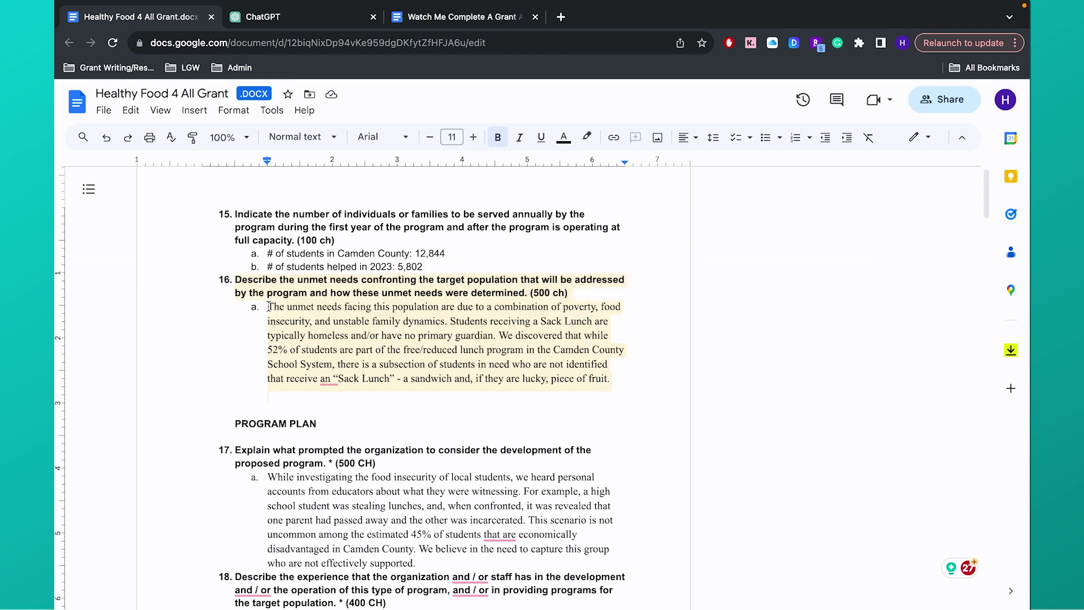
Paste the prepared rewrite request into ChatGPT's message box, leaving a blank line above it.
drag(268, 307, 349, 329)
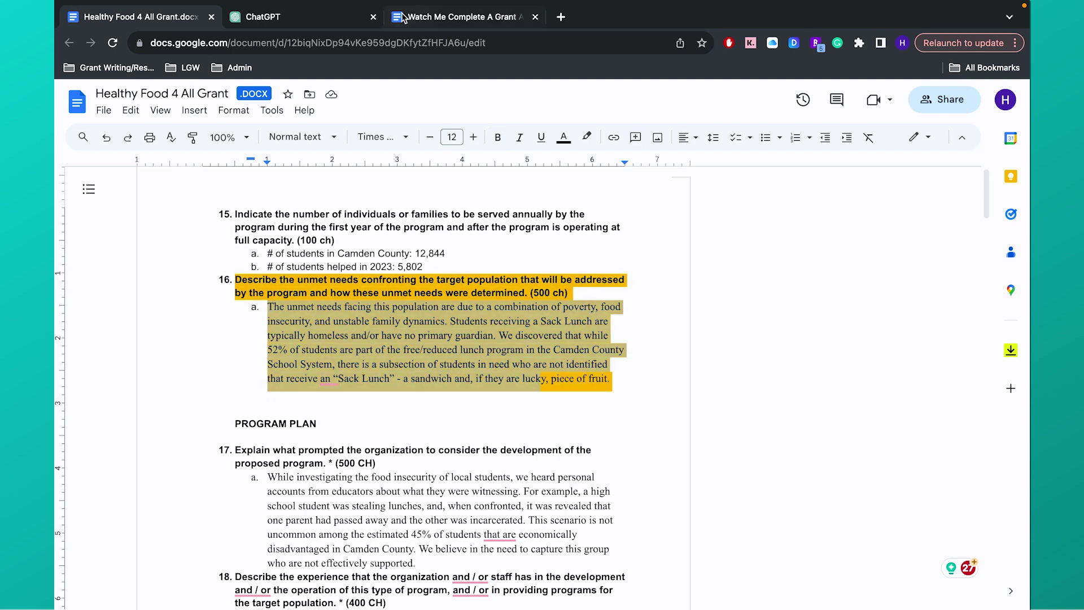
click(338, 16)
click(445, 557)
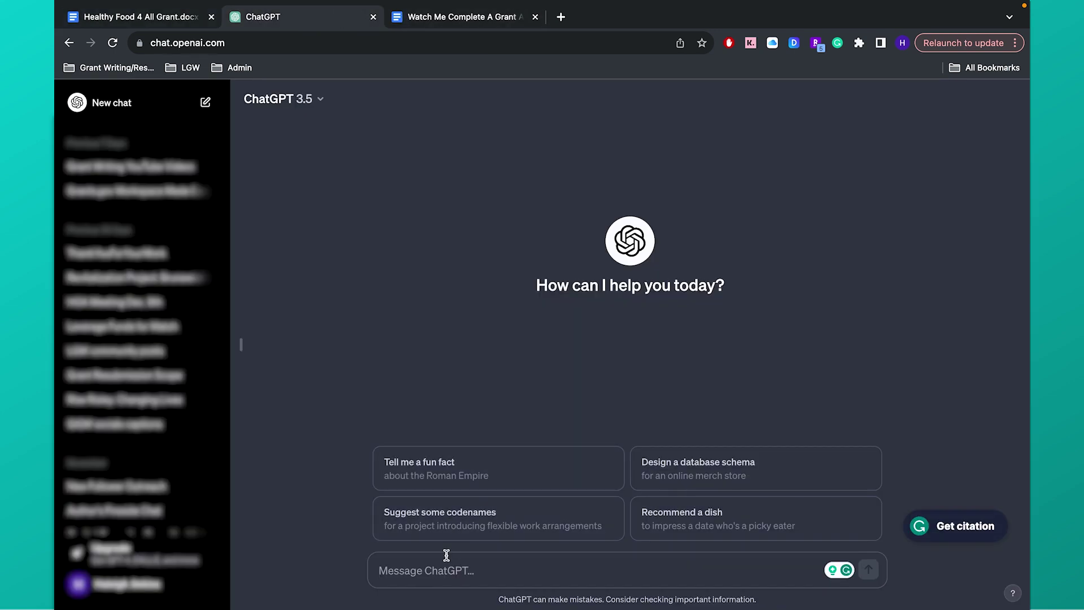
right_click(445, 556)
click(462, 479)
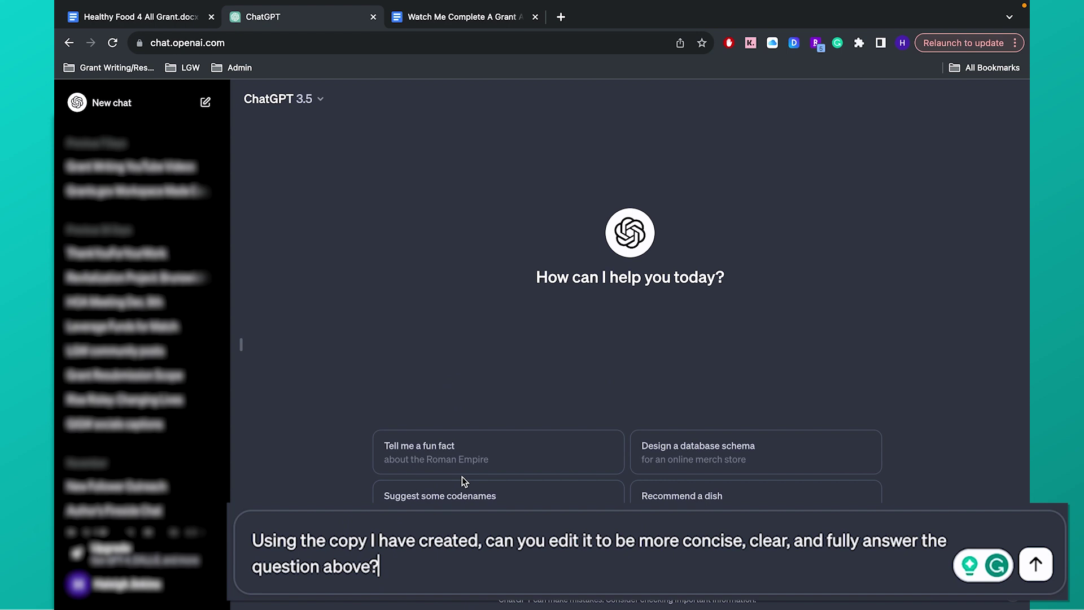
click(251, 541)
key(shift+Return)
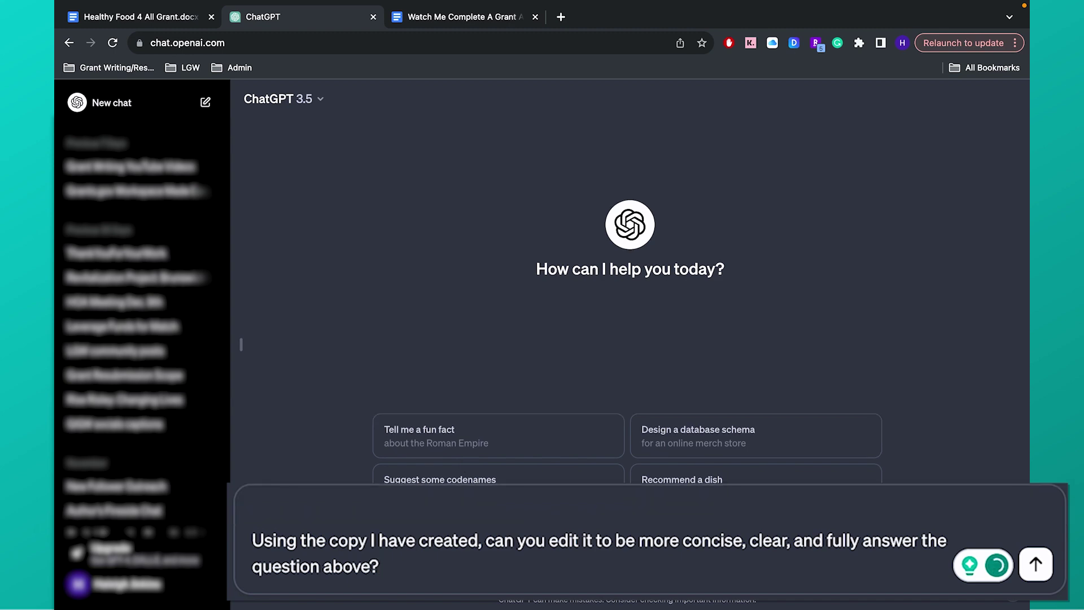
Copy the question 16 text from the grant and paste it above the rewrite request.
key(ctrl+shift+Tab)
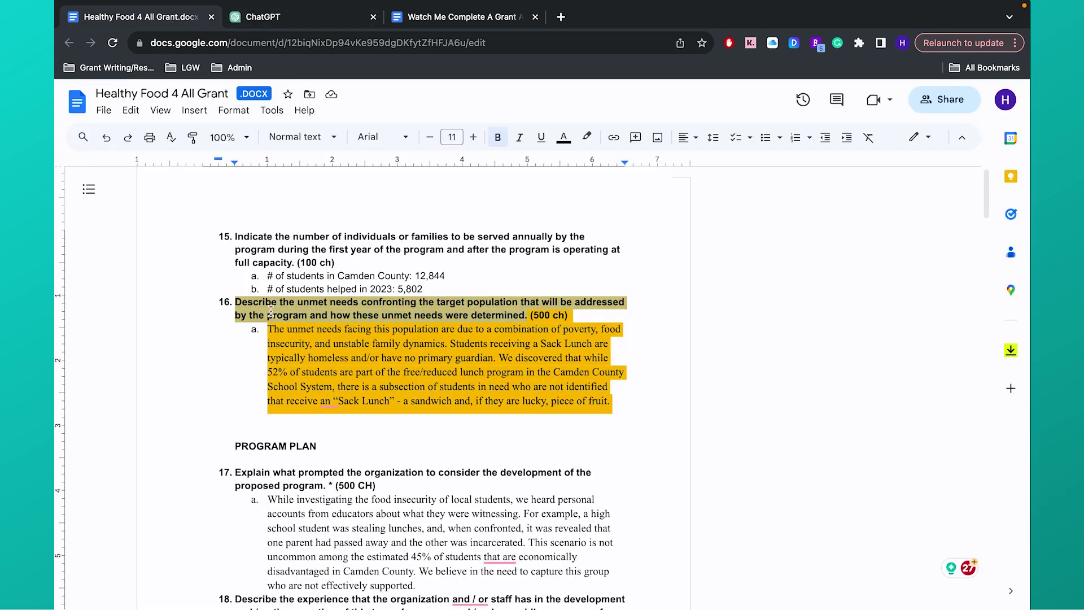
right_click(271, 310)
click(300, 258)
click(319, 28)
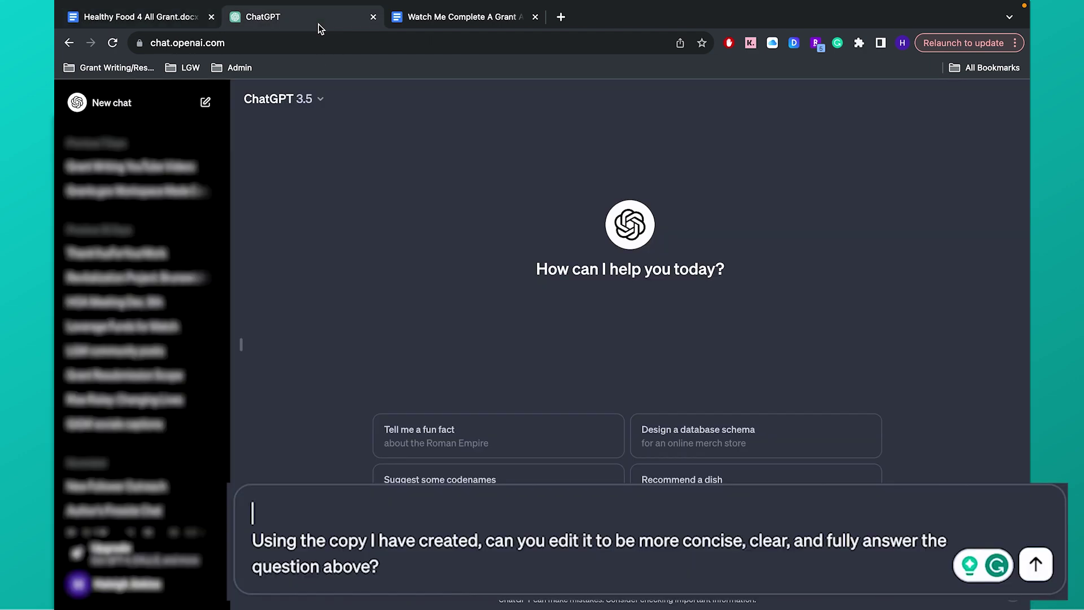
key(ctrl+v)
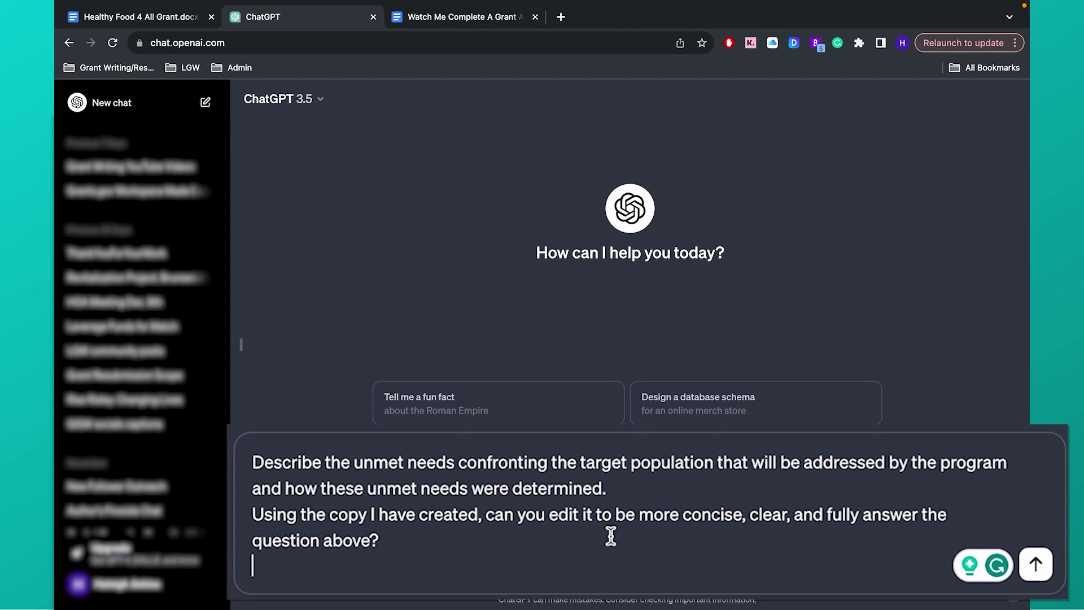
mouse_move(426, 14)
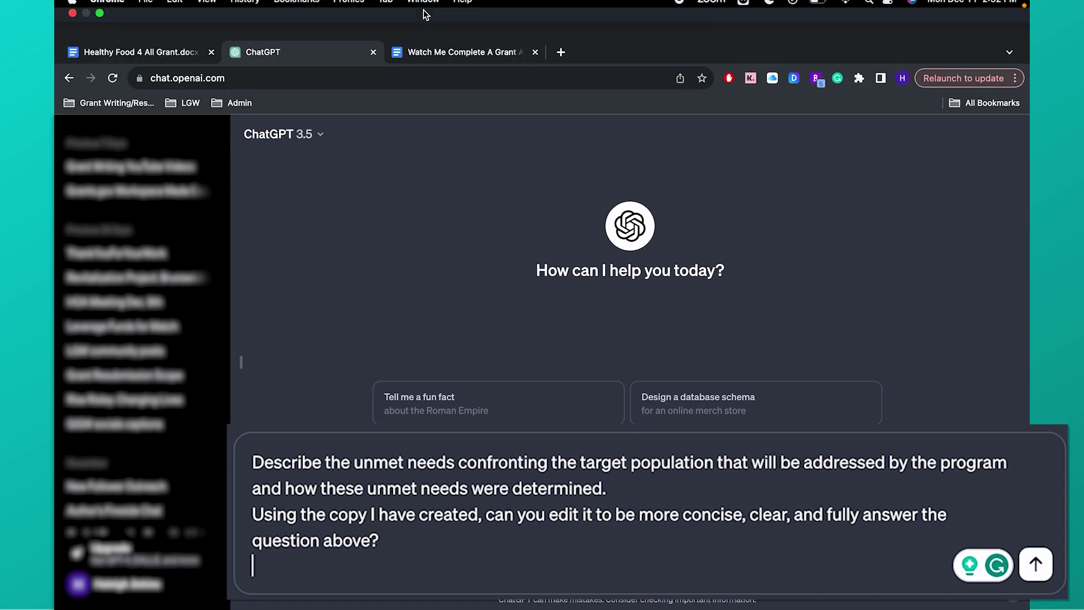
click(412, 51)
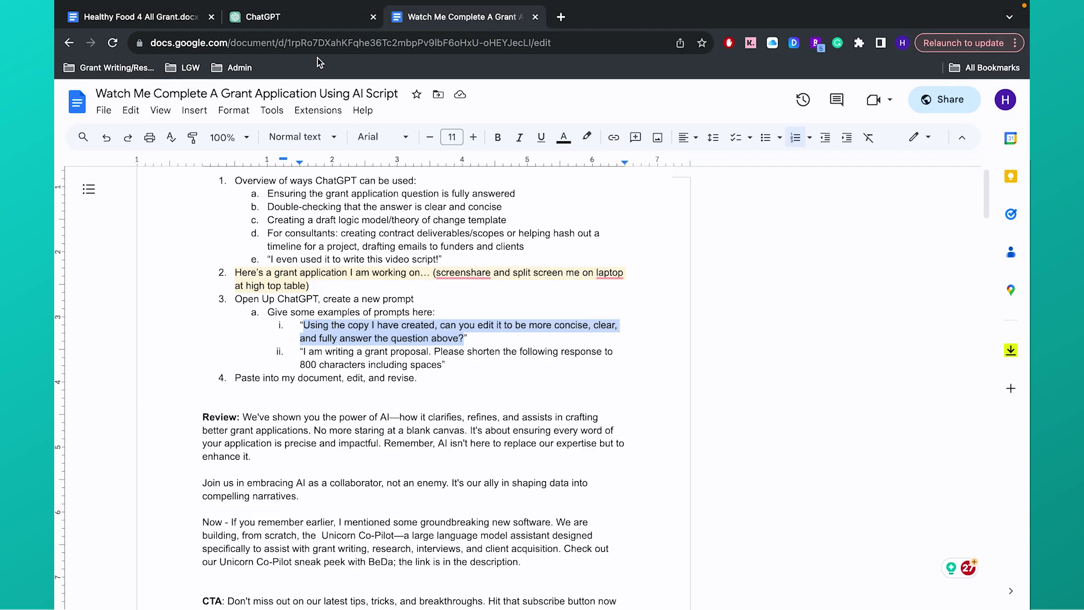
Paste question 16's original answer as plain text after the request, send it, and select the rewrite.
click(147, 17)
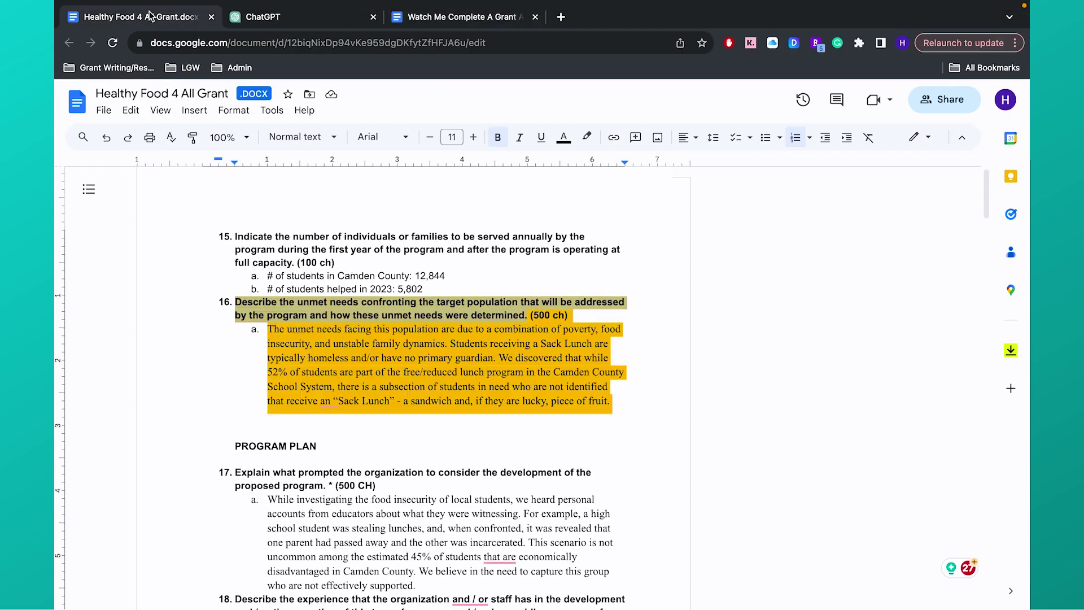
key(super+c)
key(ctrl+Tab)
right_click(423, 390)
click(447, 459)
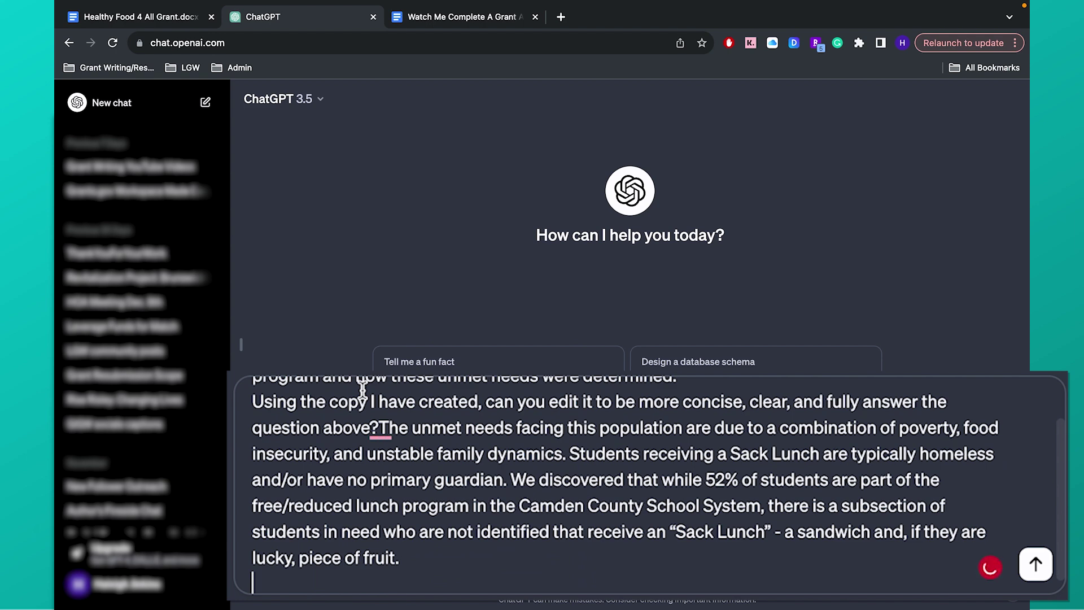
key(Return)
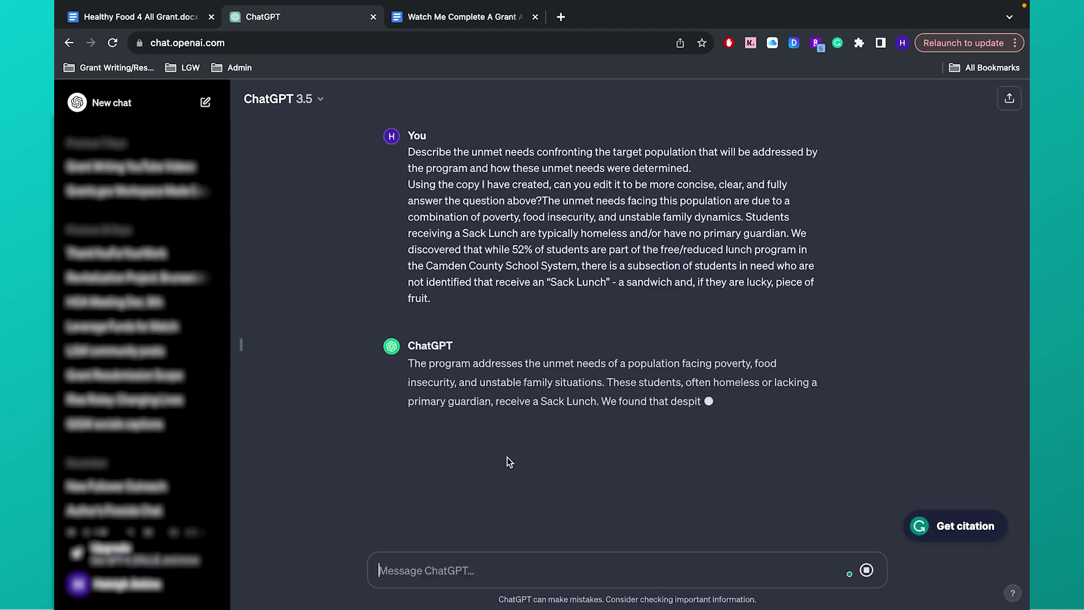
triple_click(447, 369)
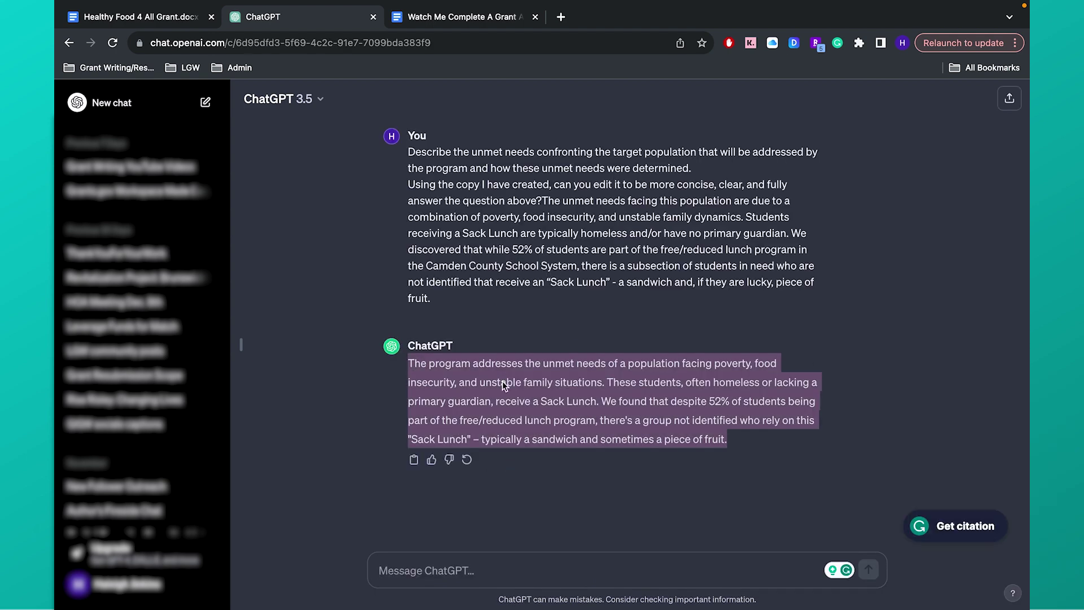
Copy ChatGPT's rewritten question 16 answer and bring it back to the grant document.
right_click(503, 384)
click(519, 414)
right_click(693, 429)
click(713, 448)
click(486, 25)
click(142, 16)
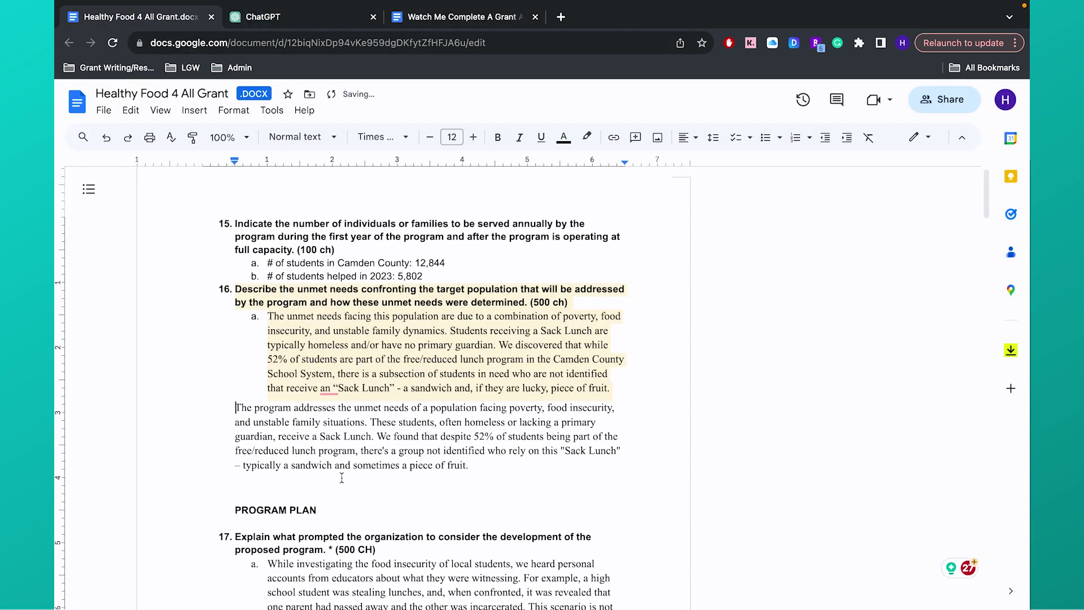
Turn on the live word count display, set to show characters excluding spaces.
click(104, 111)
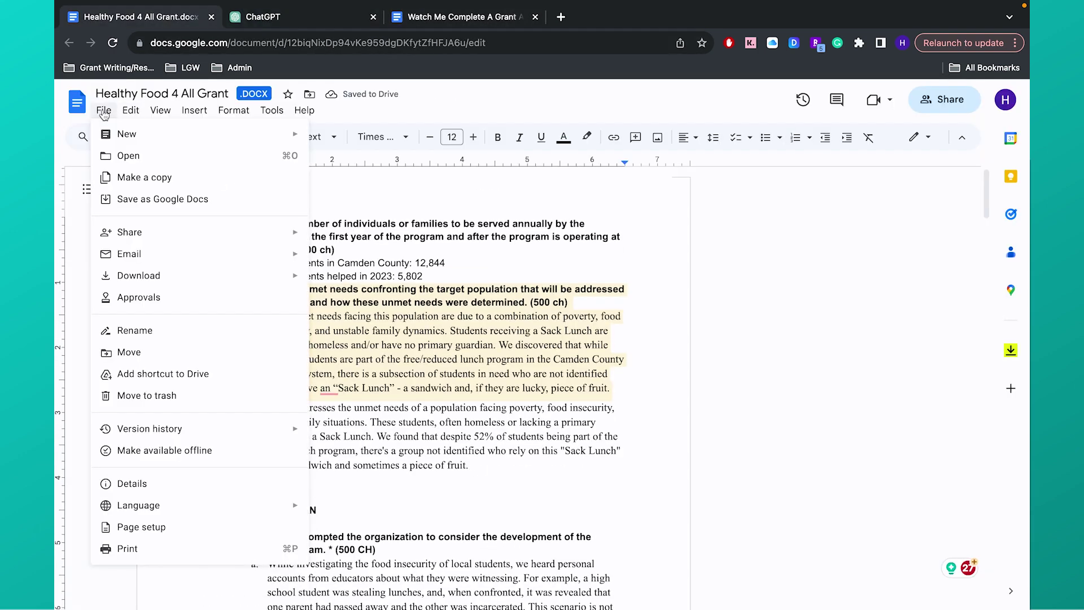
click(132, 110)
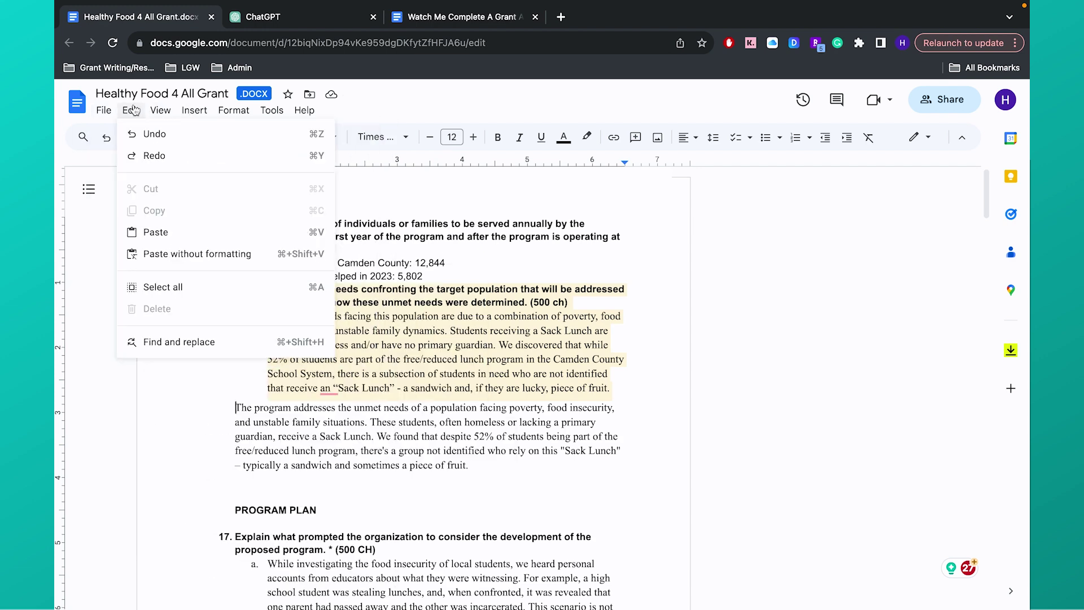
mouse_move(272, 110)
click(314, 151)
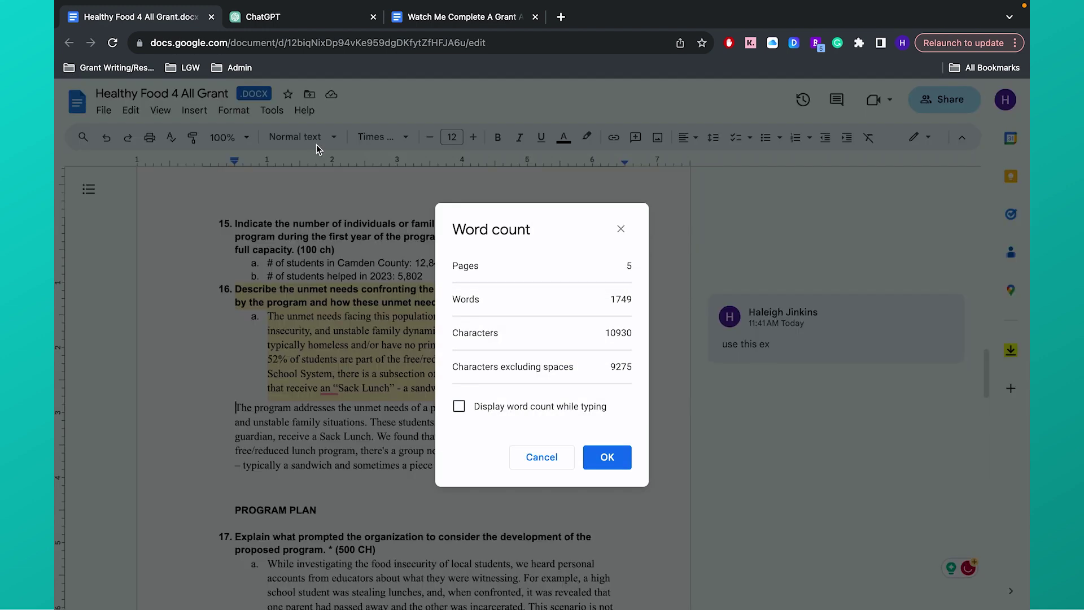
click(479, 413)
click(608, 456)
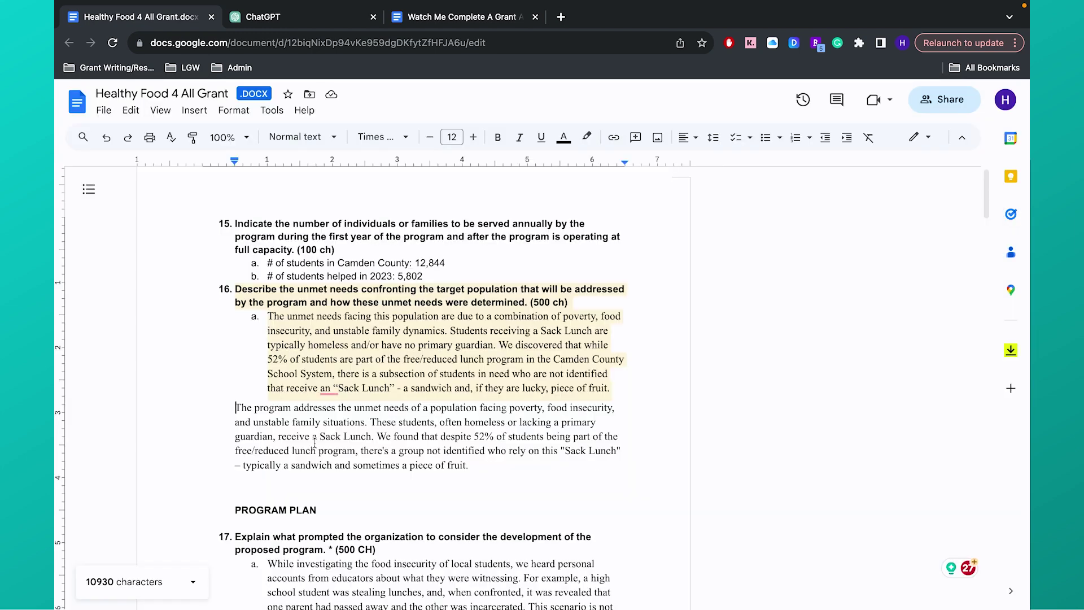
click(189, 582)
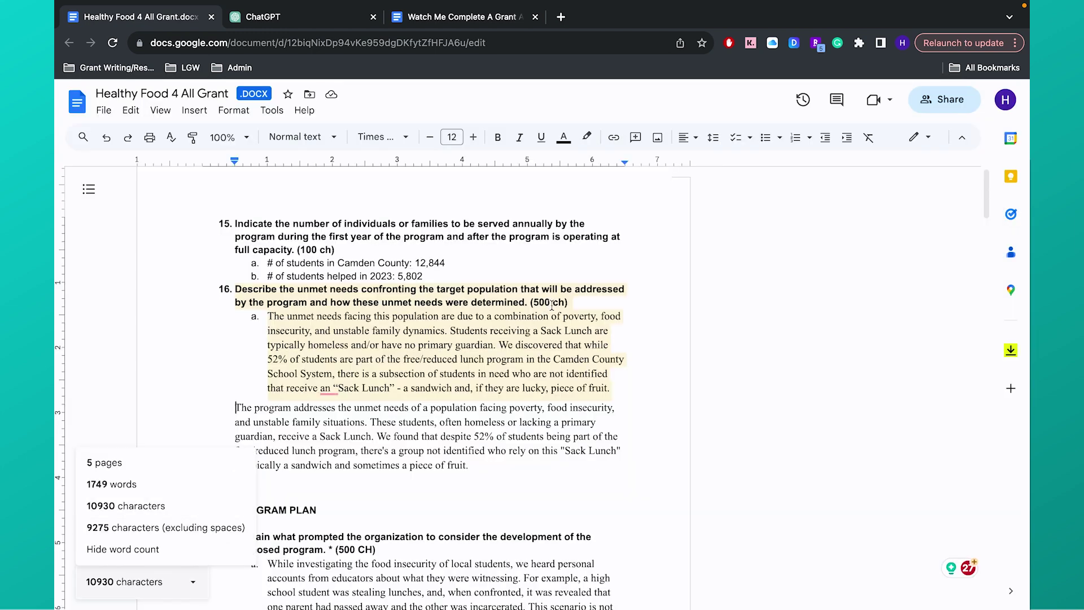
click(124, 528)
Select the new rewritten paragraph to read its 338-character count.
shift+click(530, 464)
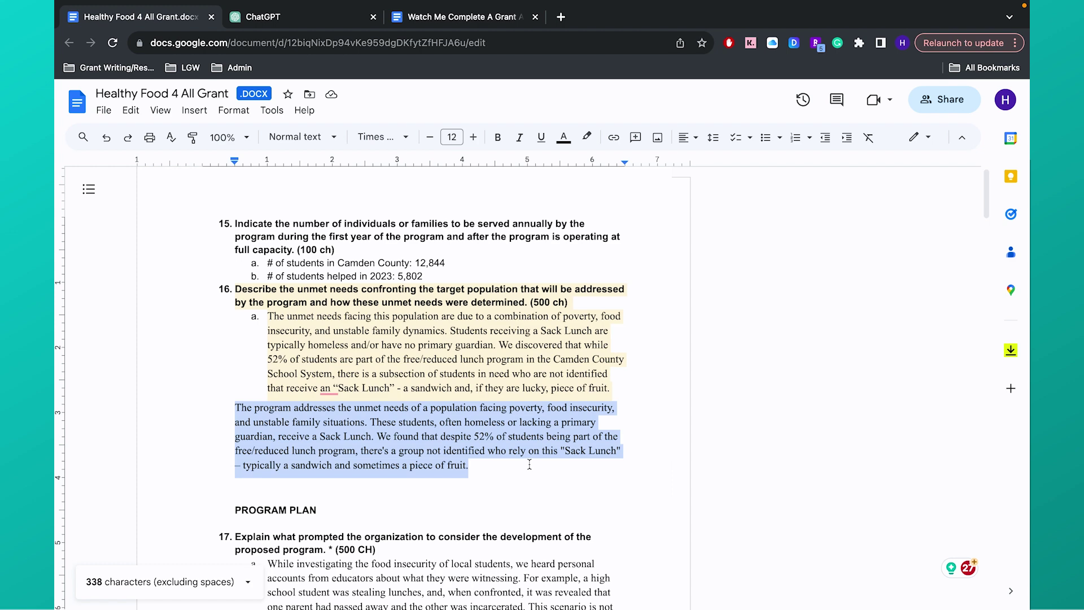
scroll(530, 464, down, 1)
click(543, 438)
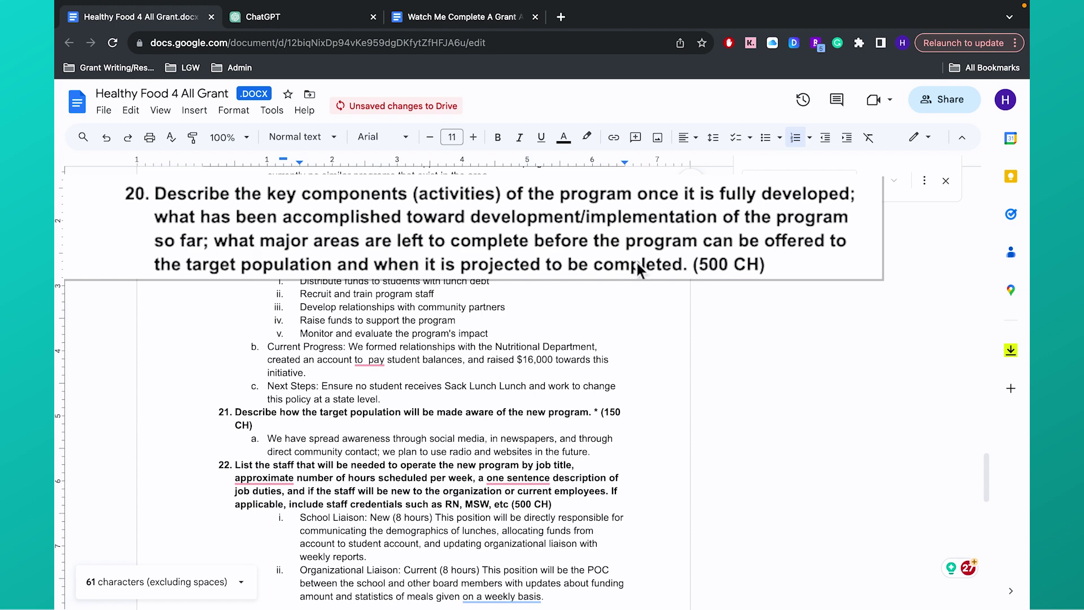
Select question 20's answer from Activities to 'state level.' and read its 409-character count.
drag(688, 265, 155, 195)
drag(763, 263, 694, 265)
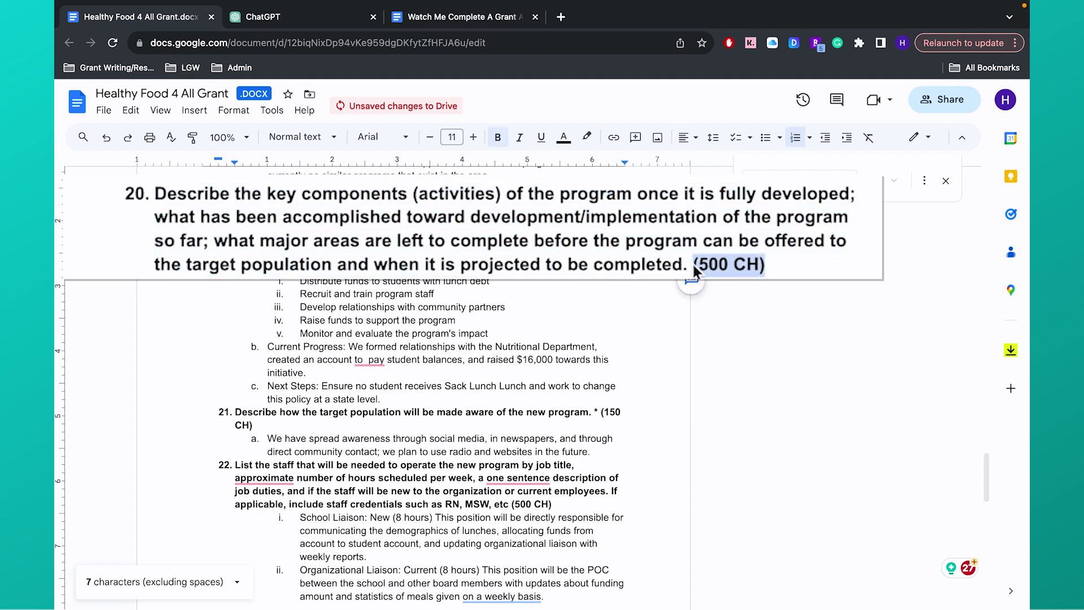
scroll(339, 294, down, 1)
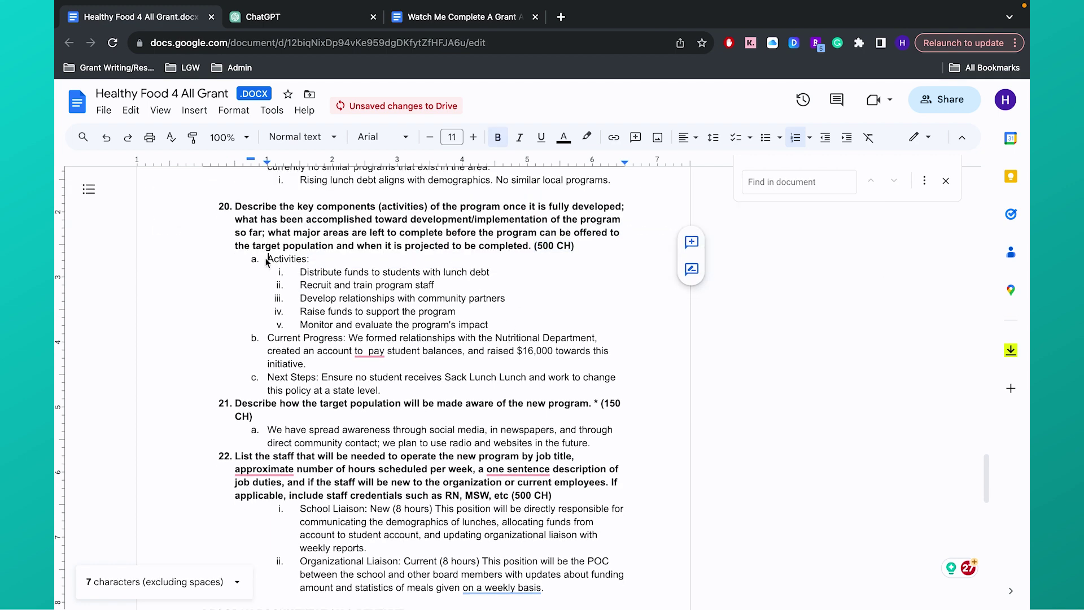
drag(268, 259, 633, 396)
drag(310, 265, 310, 259)
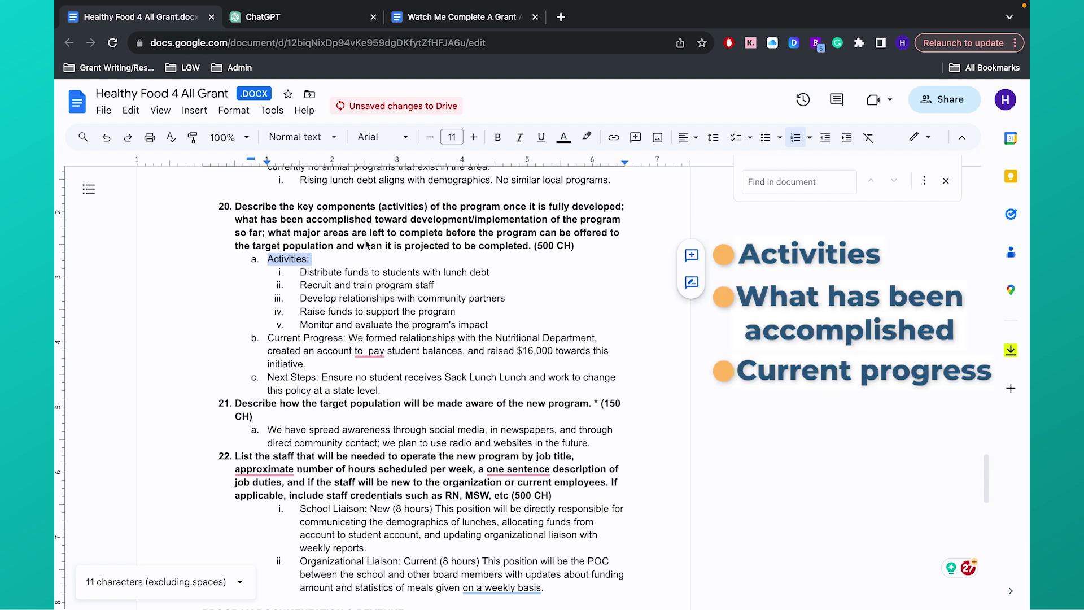
click(344, 287)
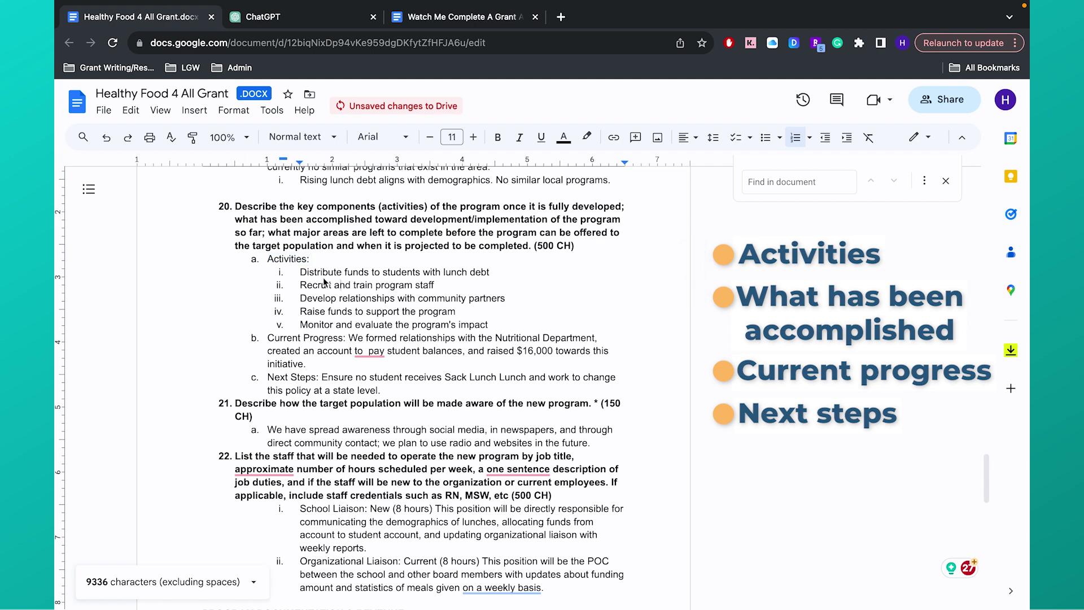
drag(266, 258, 613, 393)
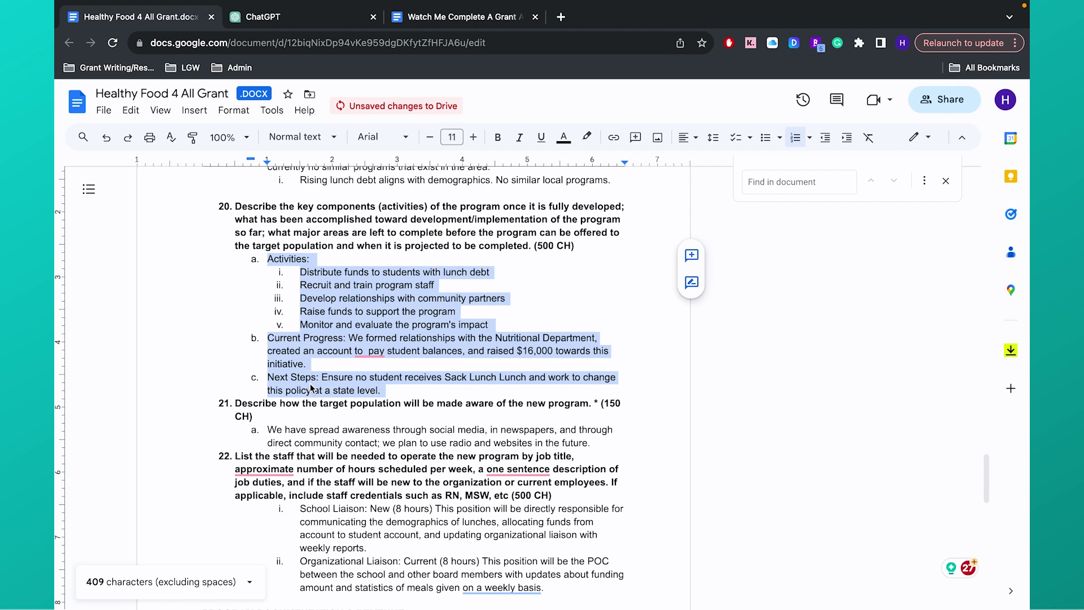
right_click(328, 314)
Start a ChatGPT message with 'This is the grant question I am answering:' plus the question 20 prompt.
click(361, 229)
click(290, 23)
click(412, 566)
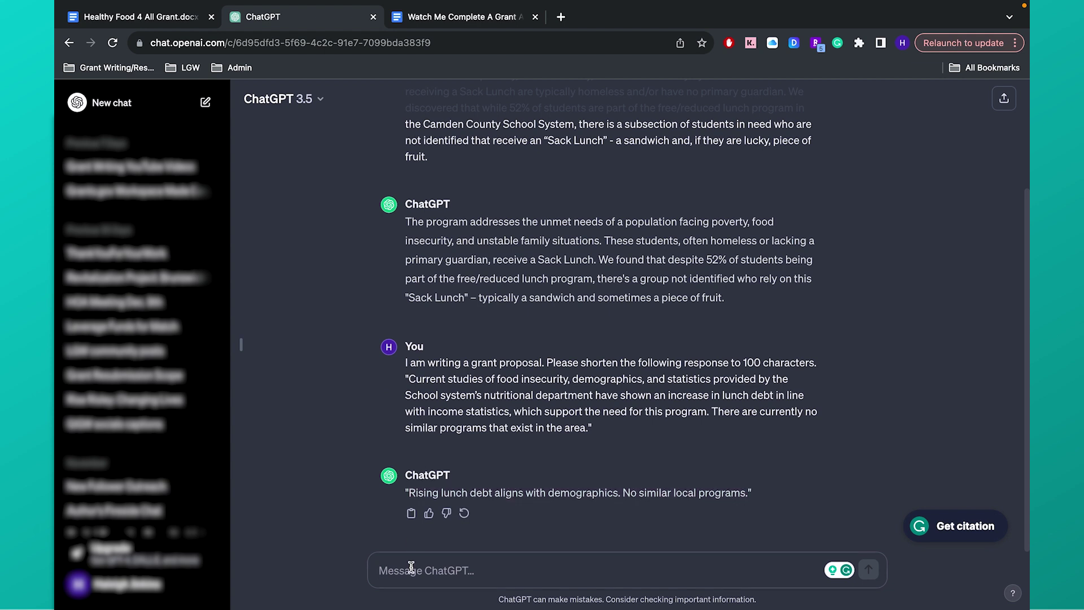
text(T)
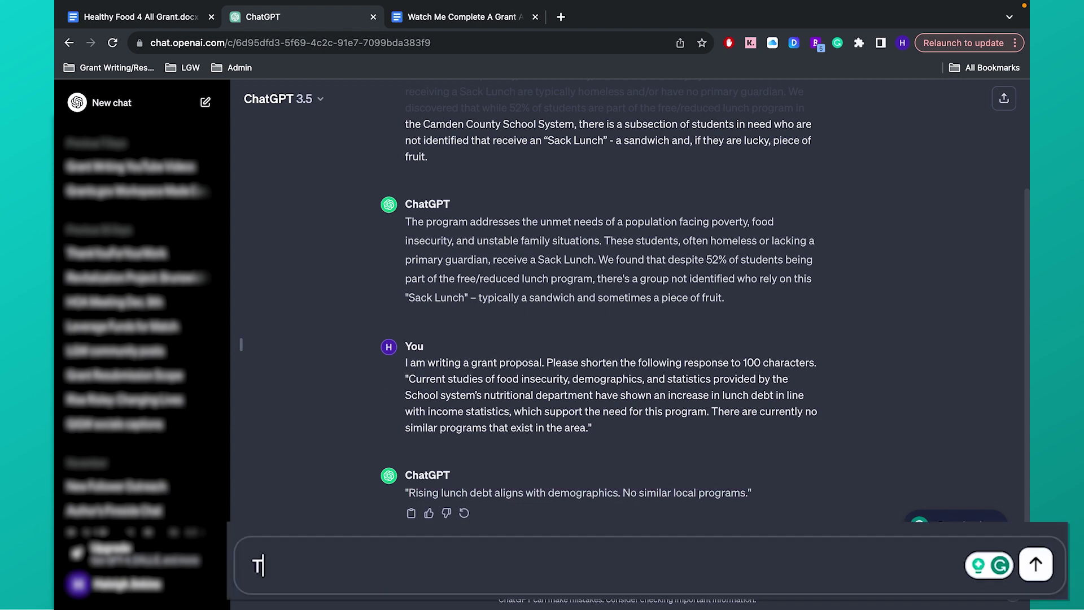
text(his is the grant q)
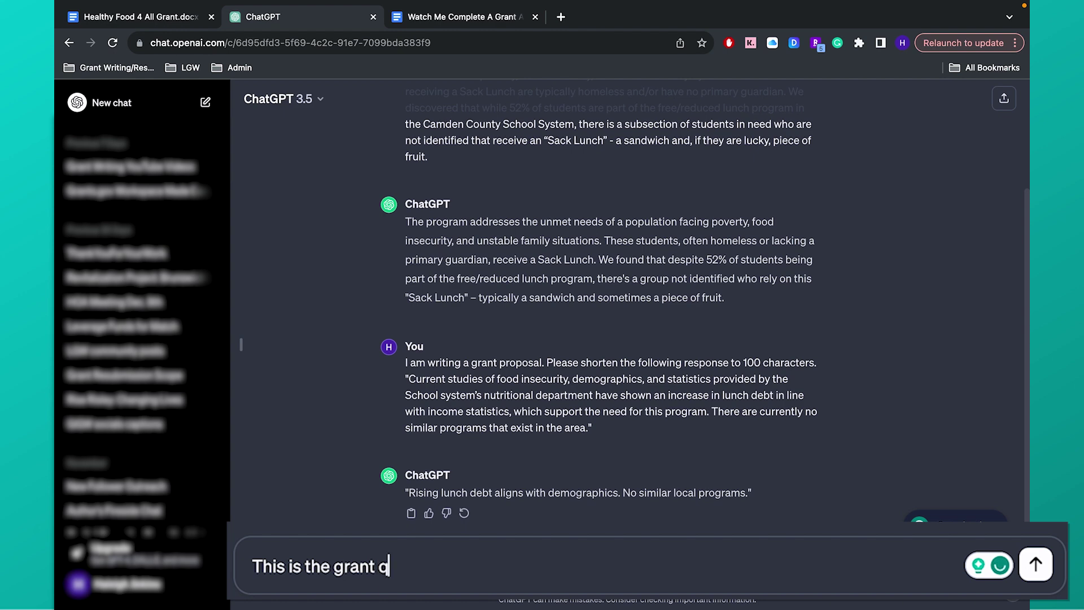
text(uestion I am answering:)
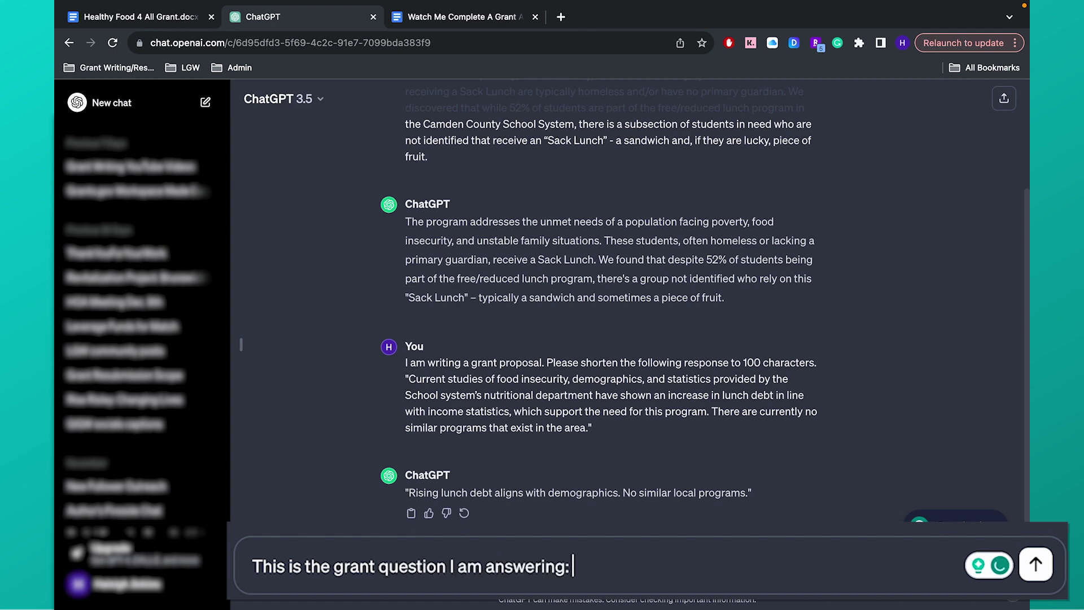
key(ctrl+shift+Tab)
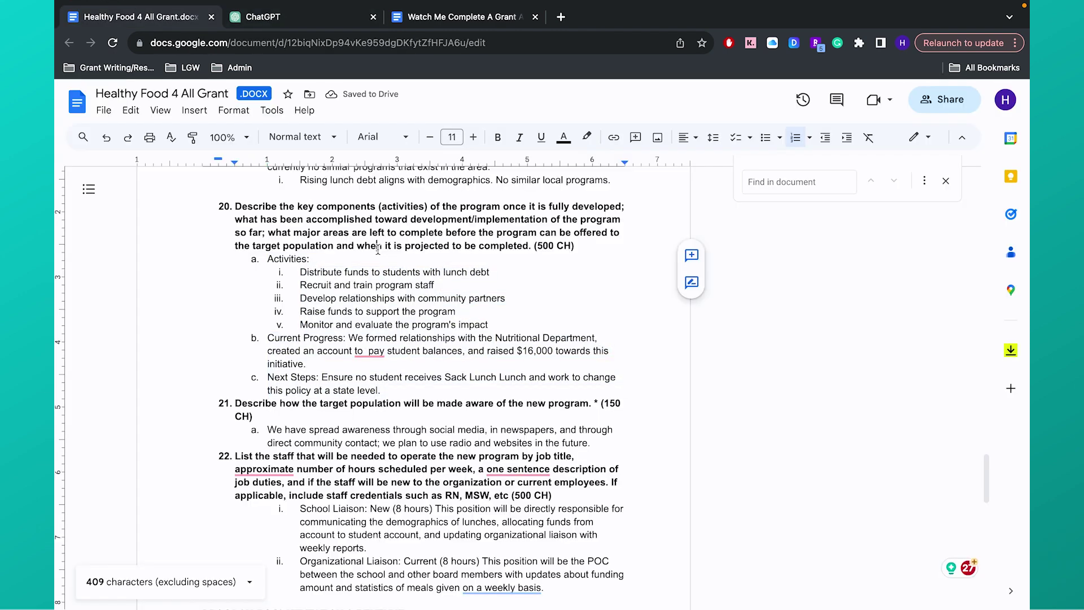
drag(535, 246, 235, 207)
key(ctrl+c)
key(ctrl+Tab)
key(ctrl+v)
key(shift+Return)
Add 'Here is my answer so far:' followed by question 20's full answer in quotation marks.
text(Here is my a)
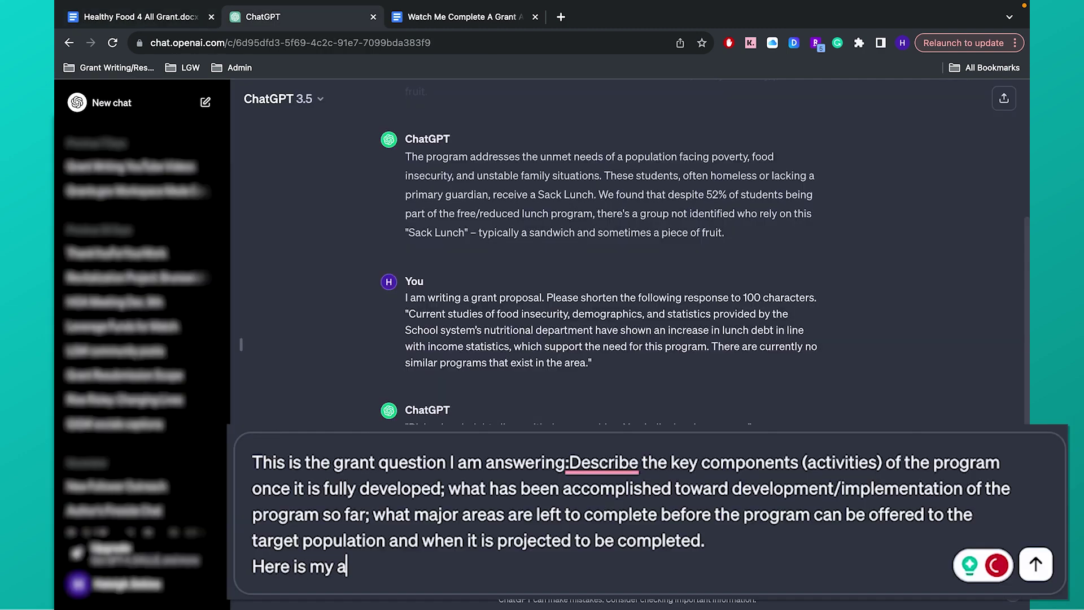
text(nswer so far:)
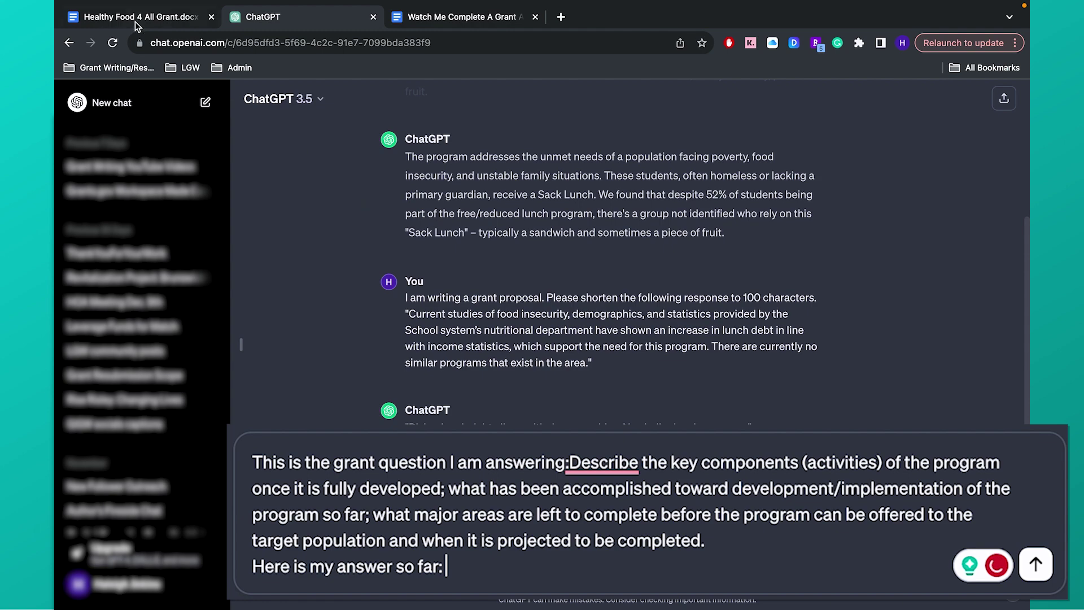
key(ctrl+shift+Tab)
click(268, 259)
drag(268, 259, 381, 391)
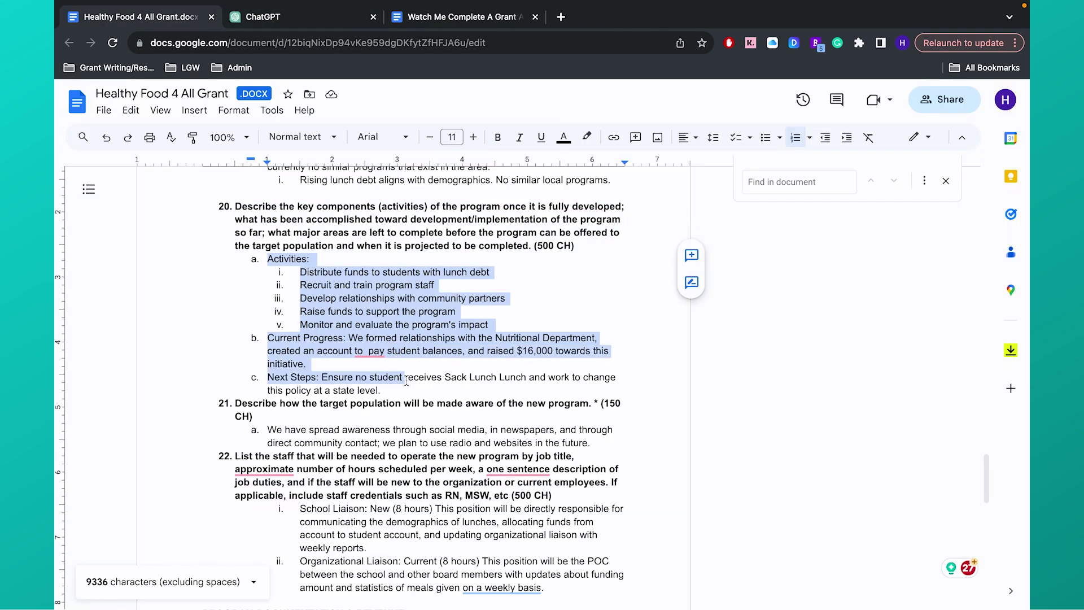
key(ctrl+c)
key(ctrl+Tab)
key(ctrl+v)
text(")
scroll(477, 466, up, 8)
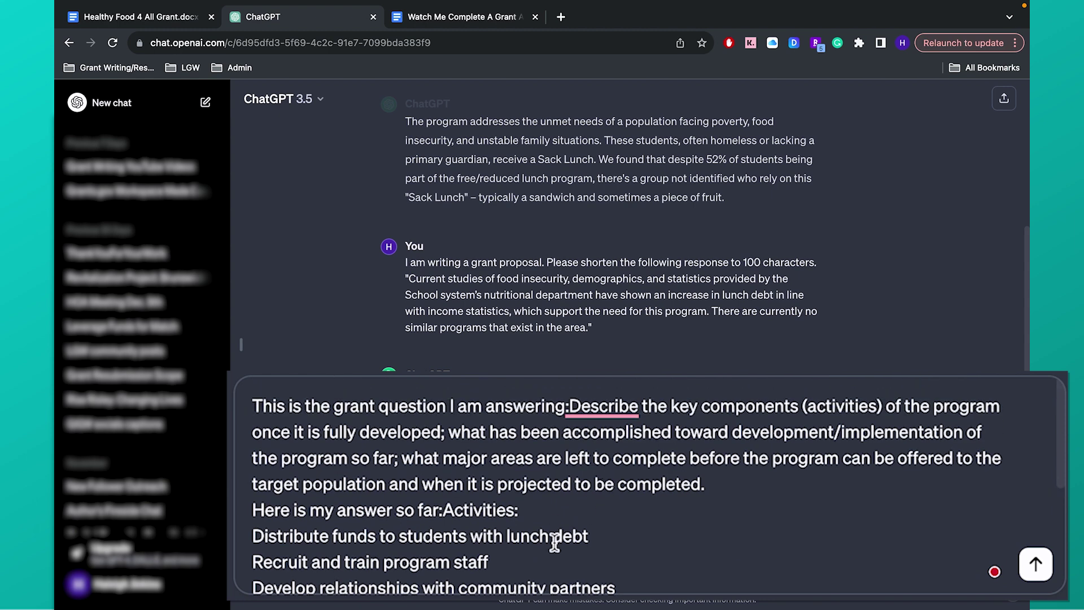
click(443, 510)
text(")
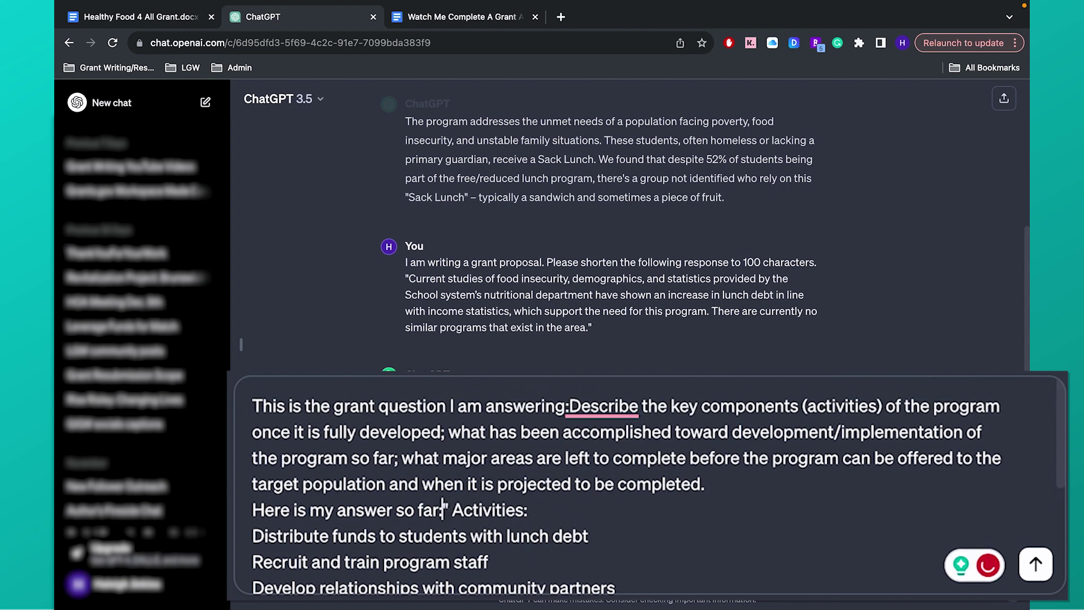
scroll(463, 542, down, 8)
click(459, 569)
Request a clear, concise response that better answers the question, under 500 characters including spaces.
text(Using)
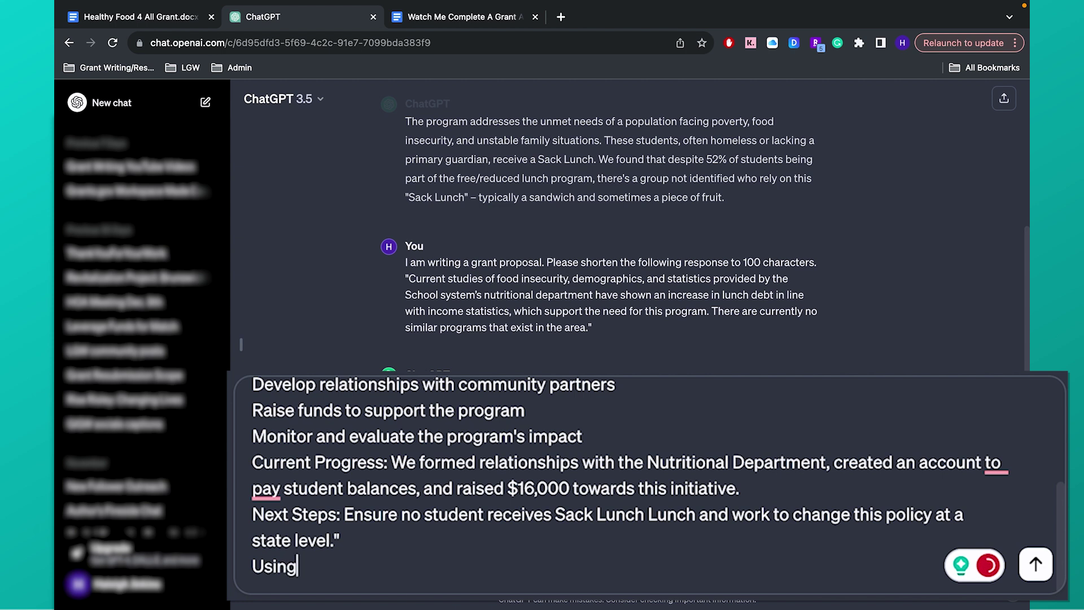
text( my current ans)
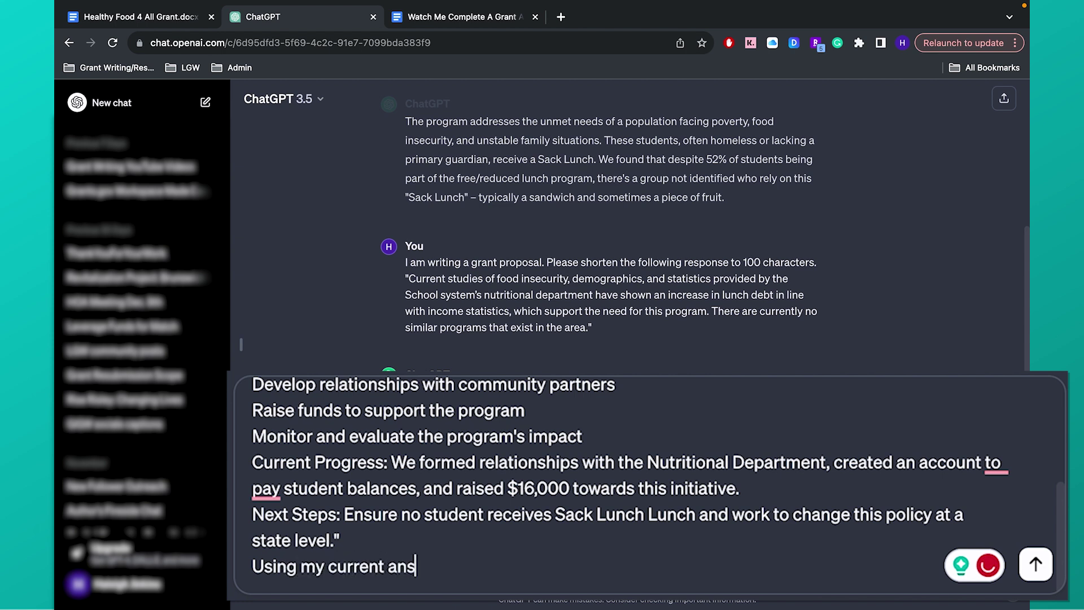
text(wer, please create an that better)
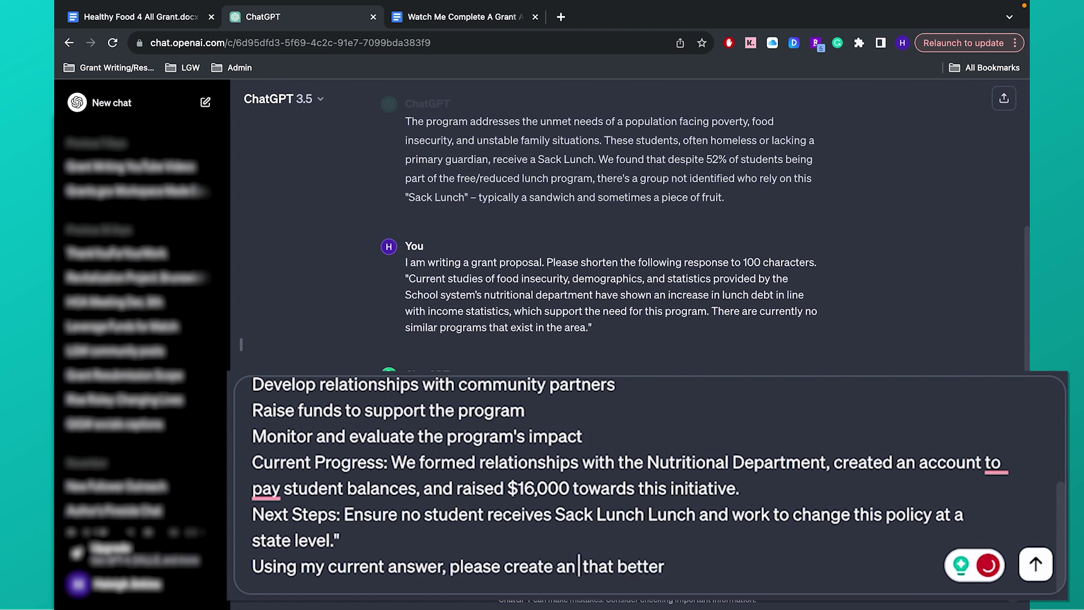
key(BackSpace)
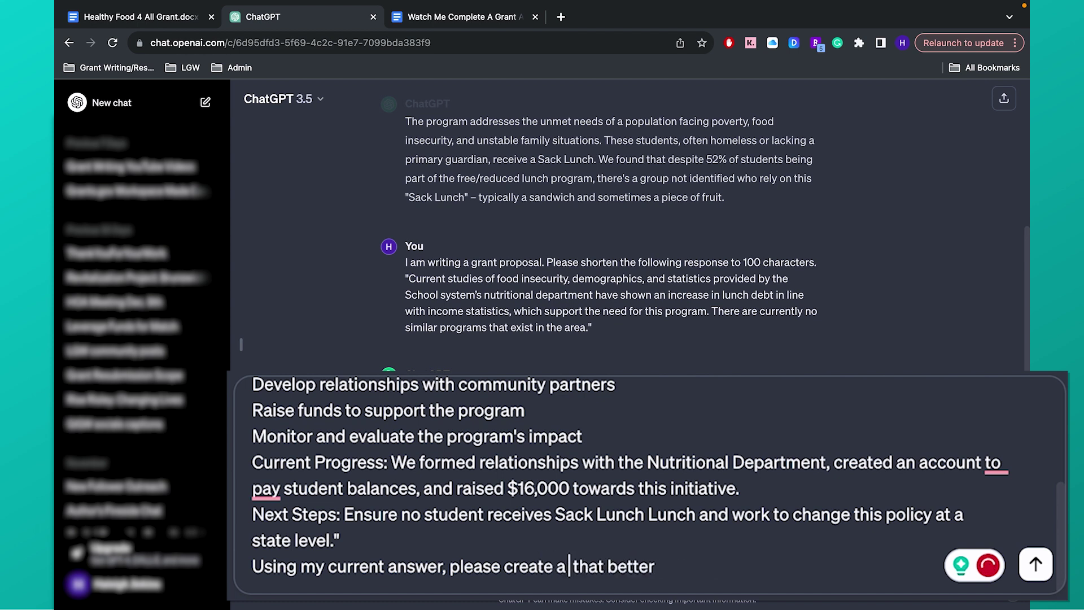
text(response)
key(End)
text(answer)
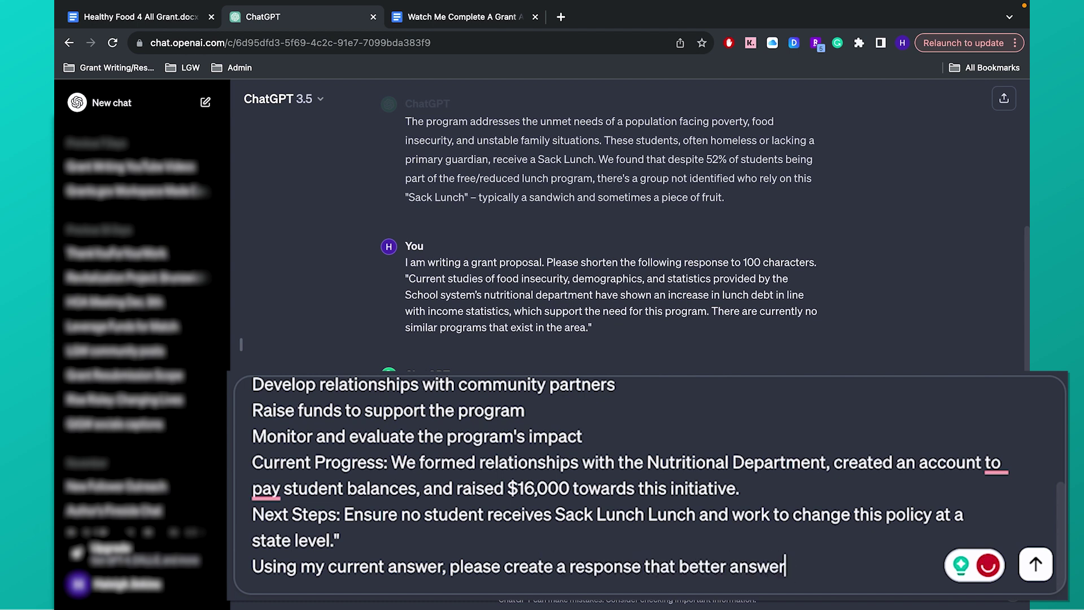
text(s the grant qu)
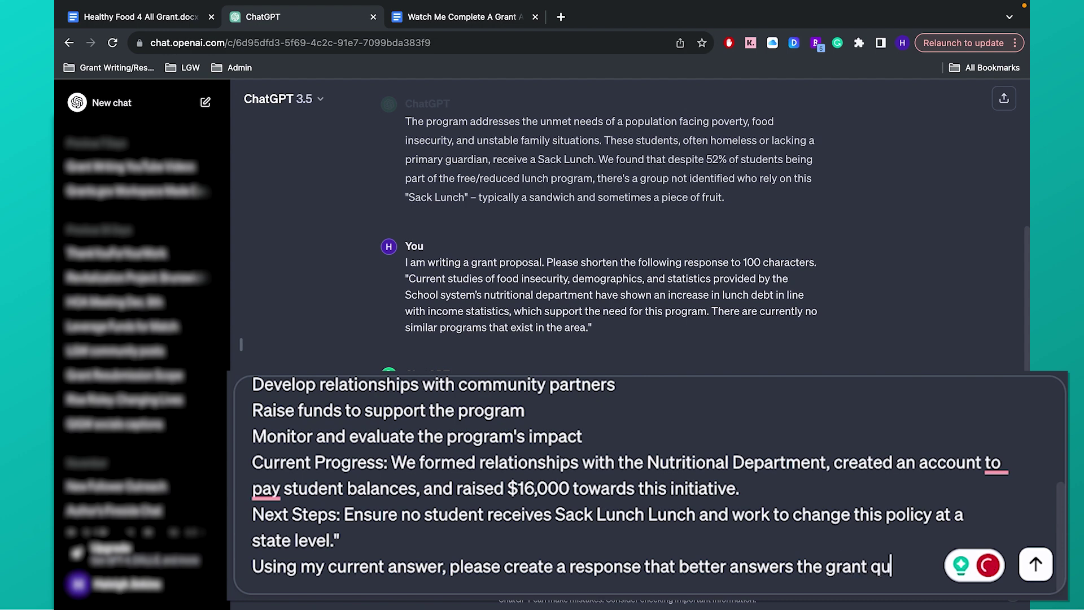
text(estion. The)
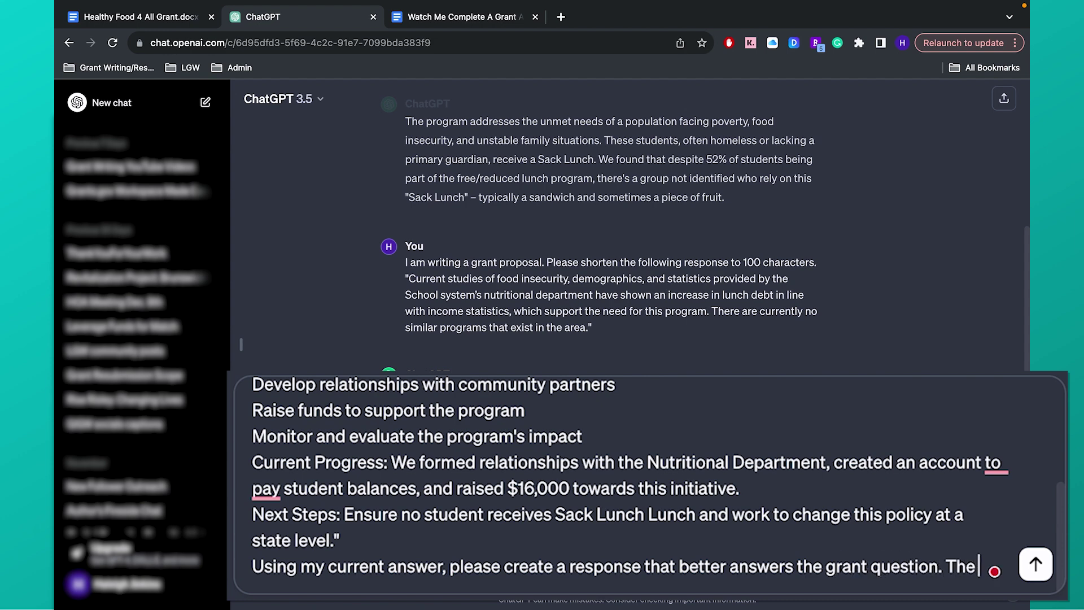
text( response should be)
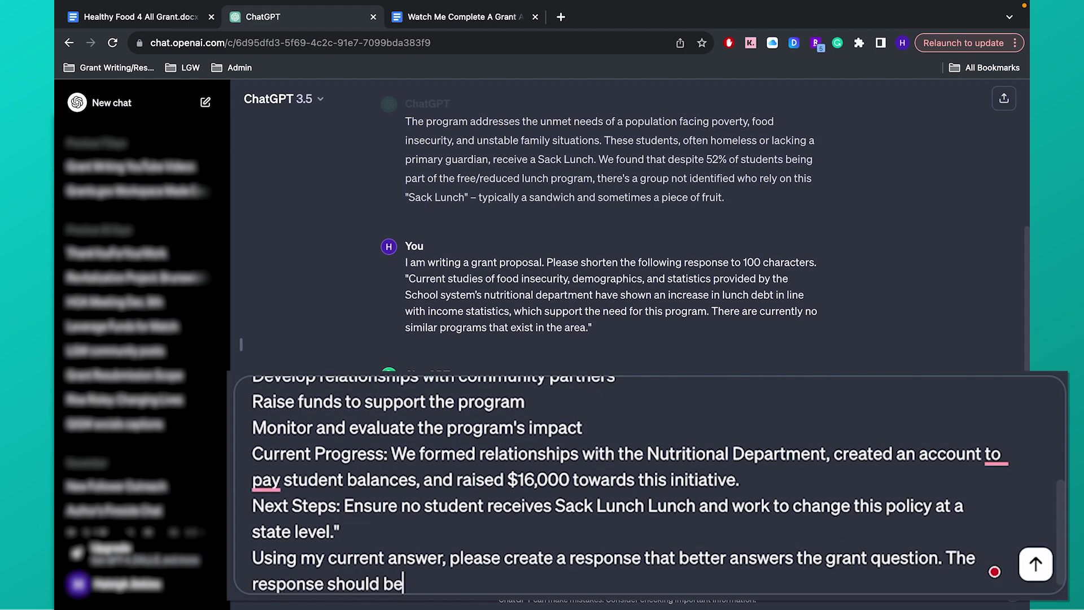
text( clear, concise, )
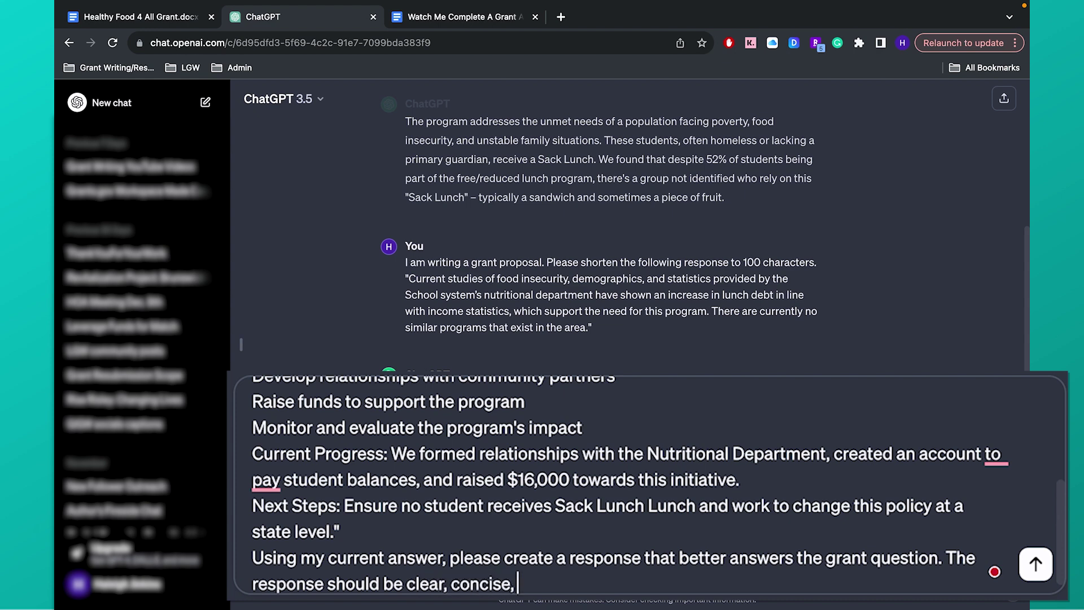
text(and under 6)
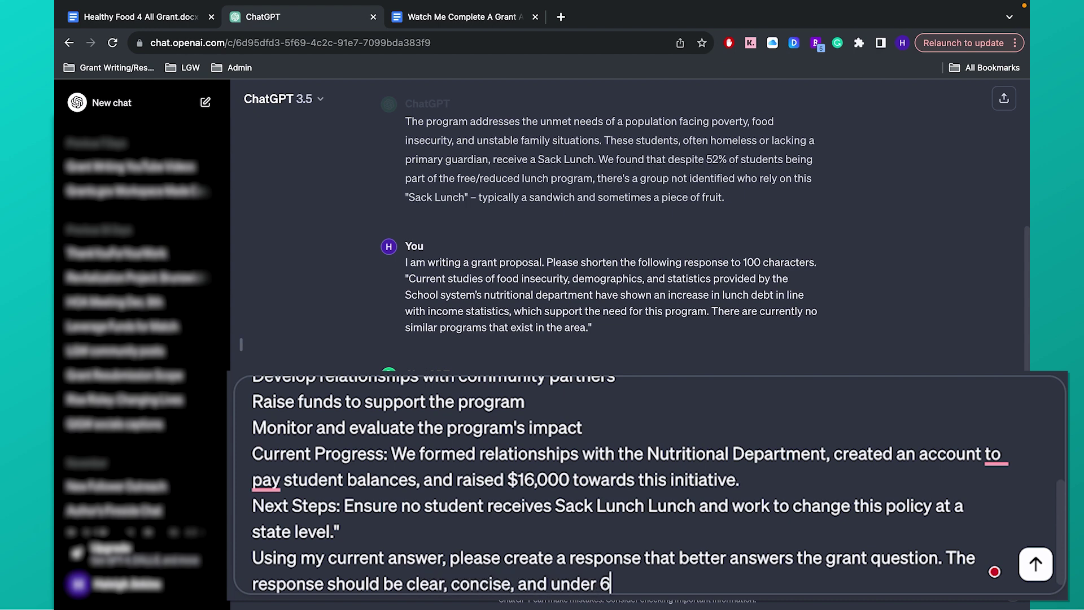
key(BackSpace)
text(500 charac)
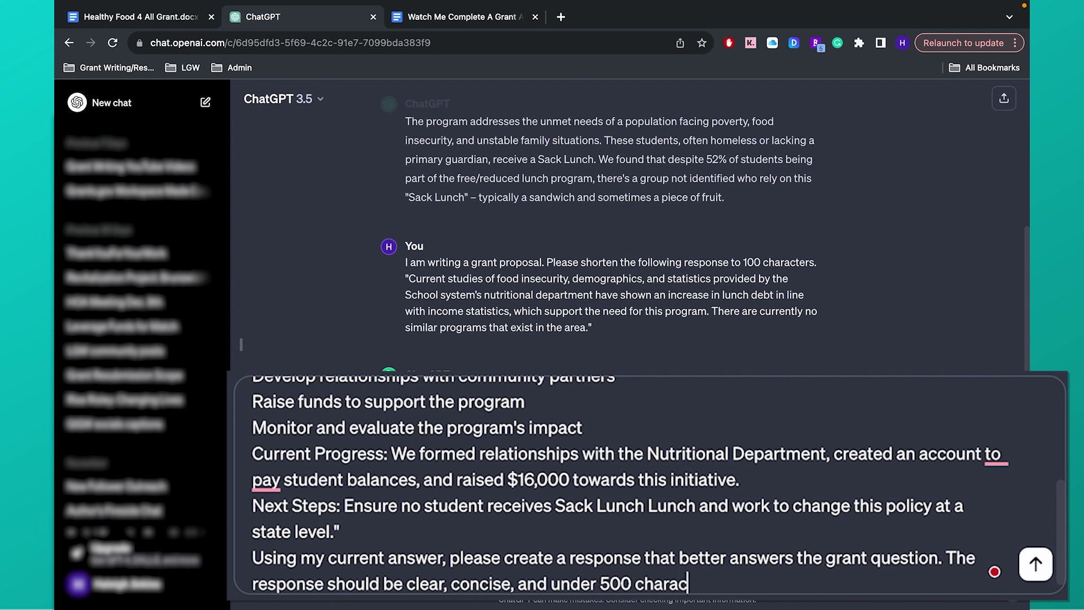
text(ters includi)
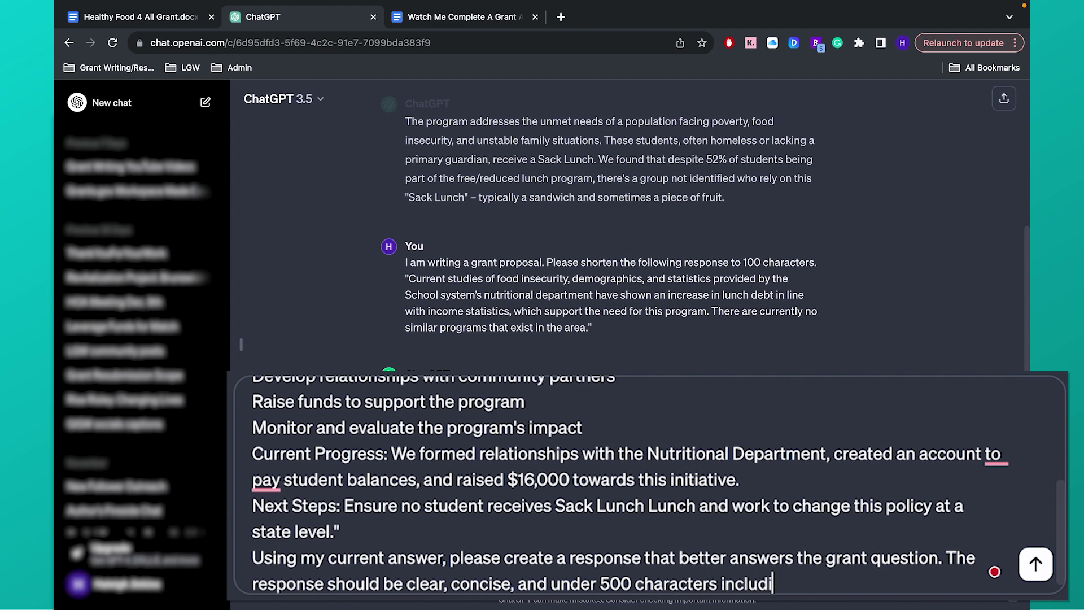
text(ng spaces.)
Send the concise-rewrite request, then ask ChatGPT for a long-form response instead of bullet points.
key(Return)
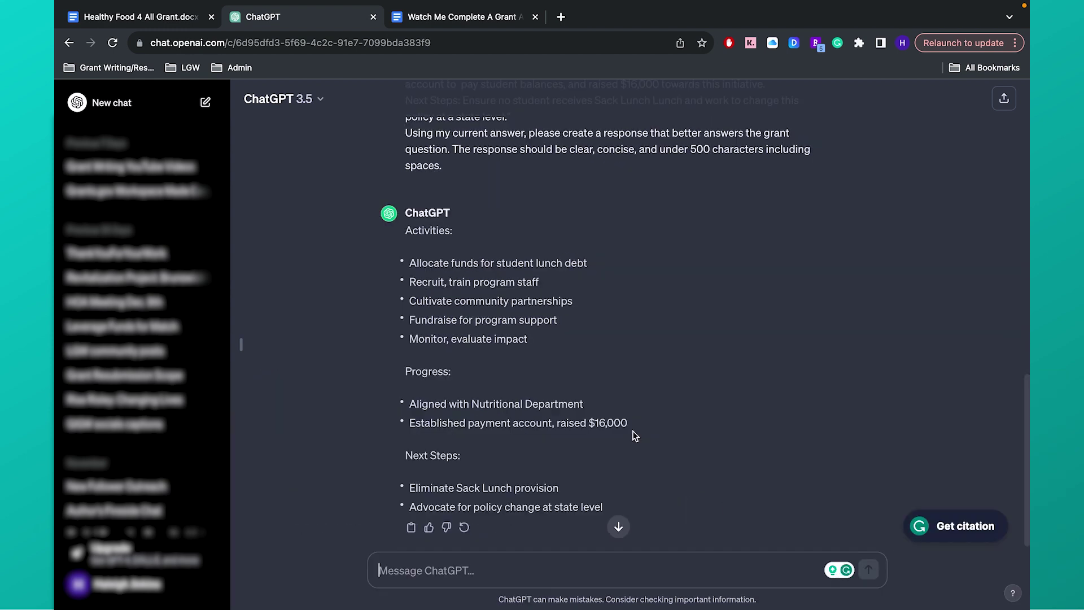
drag(411, 263, 554, 487)
text(Can you crea)
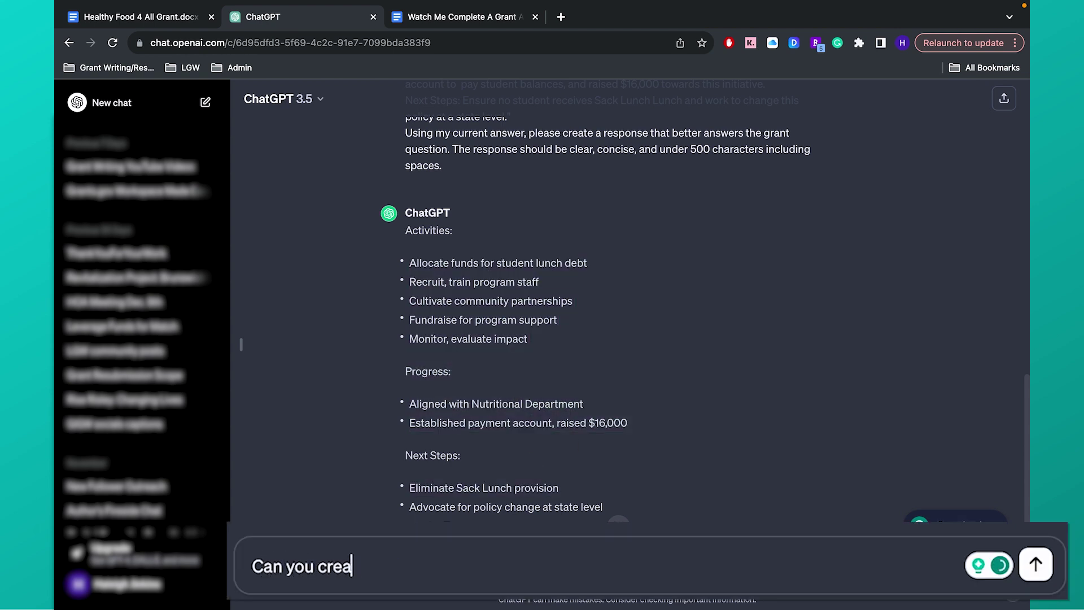
text(te a long-)
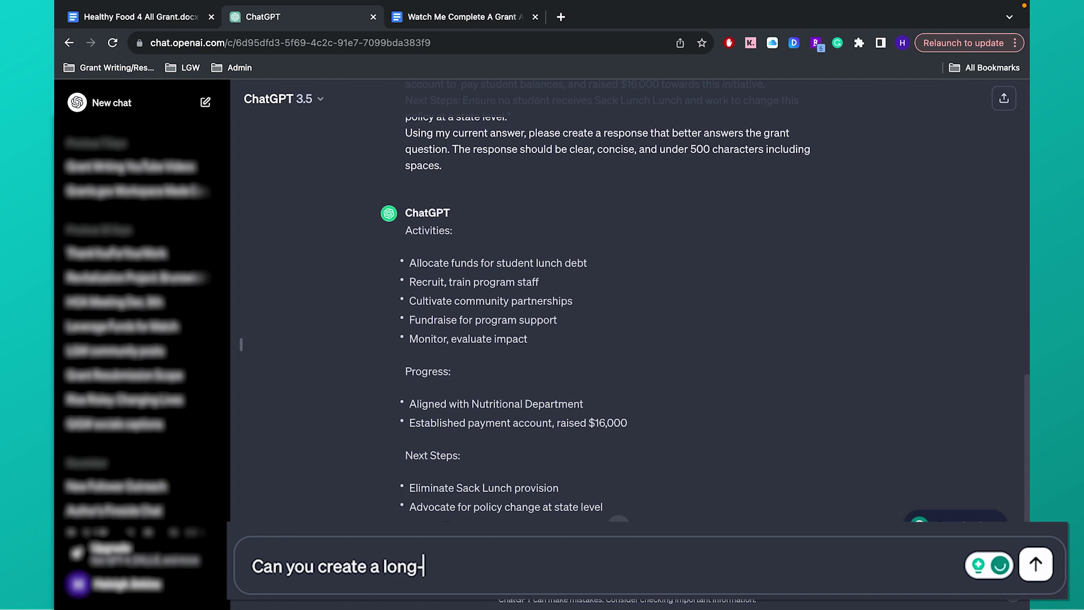
text(form respons)
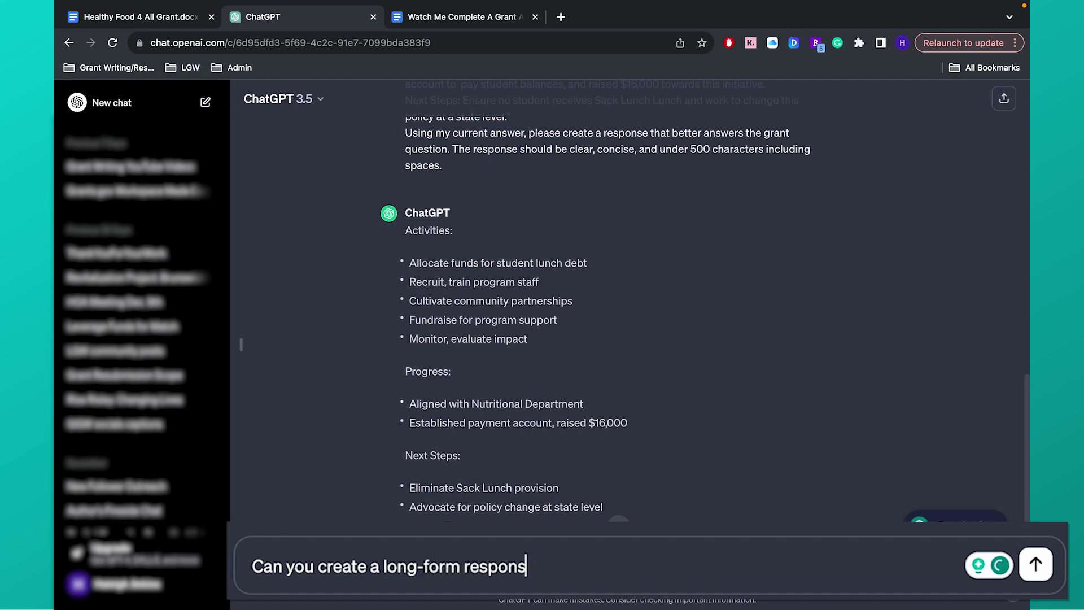
text(e instead of bullet points?)
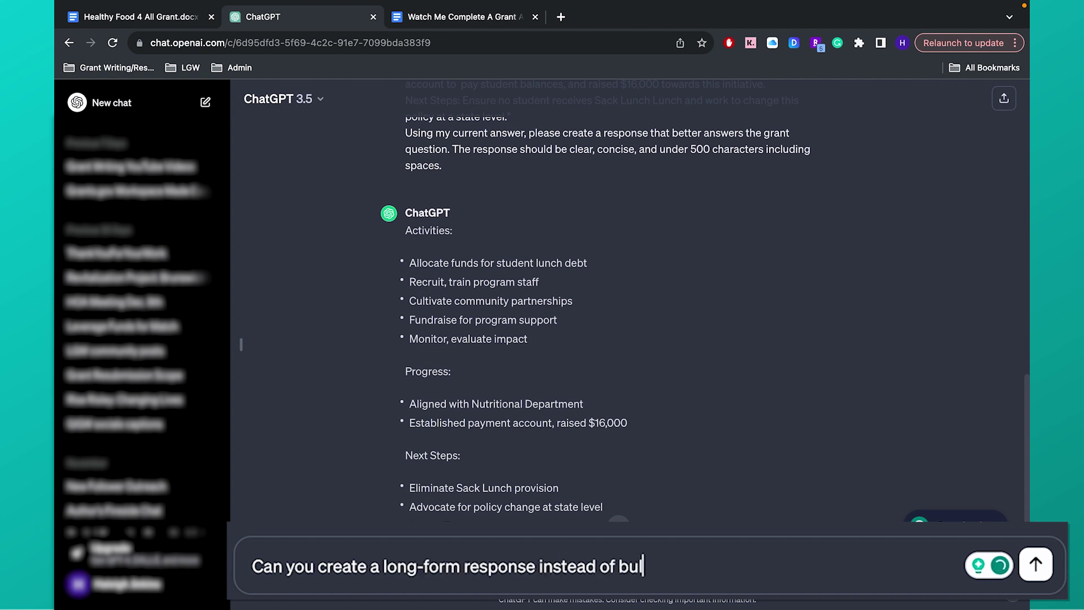
key(Return)
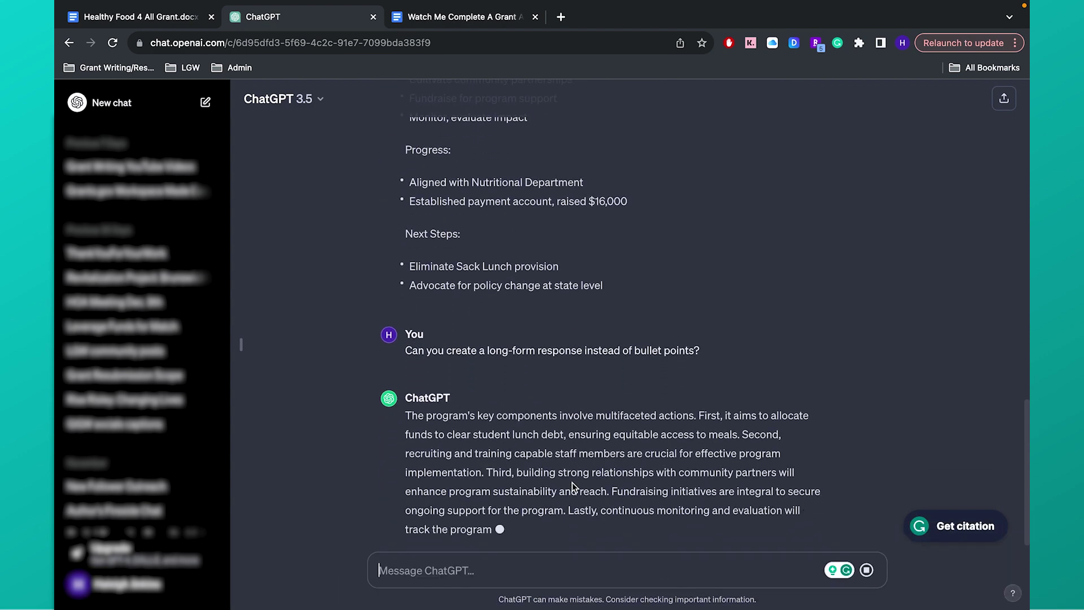
text(Great!)
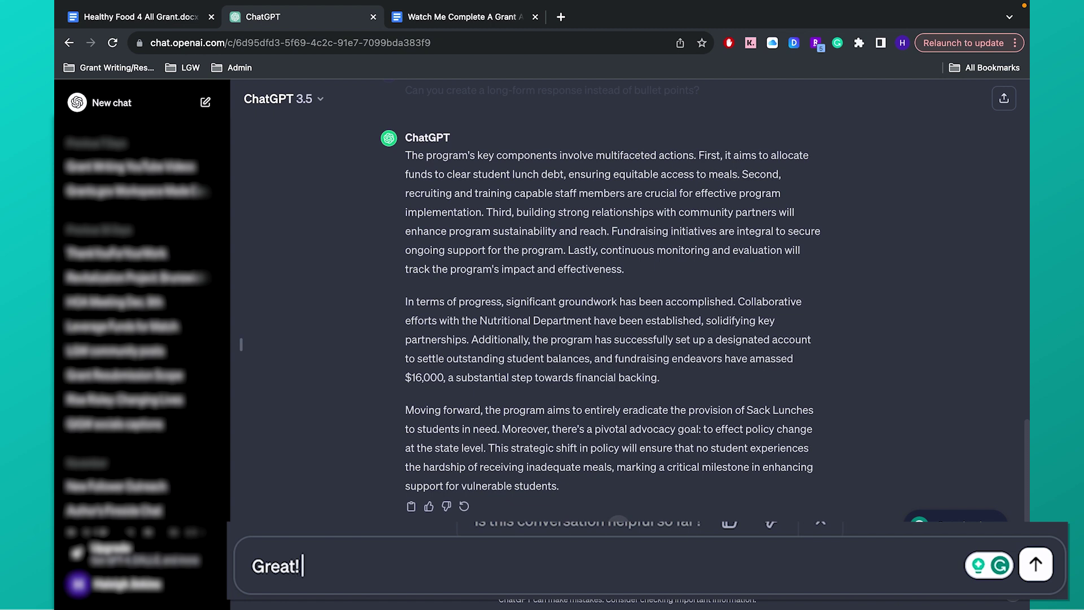
text( Can you shorte)
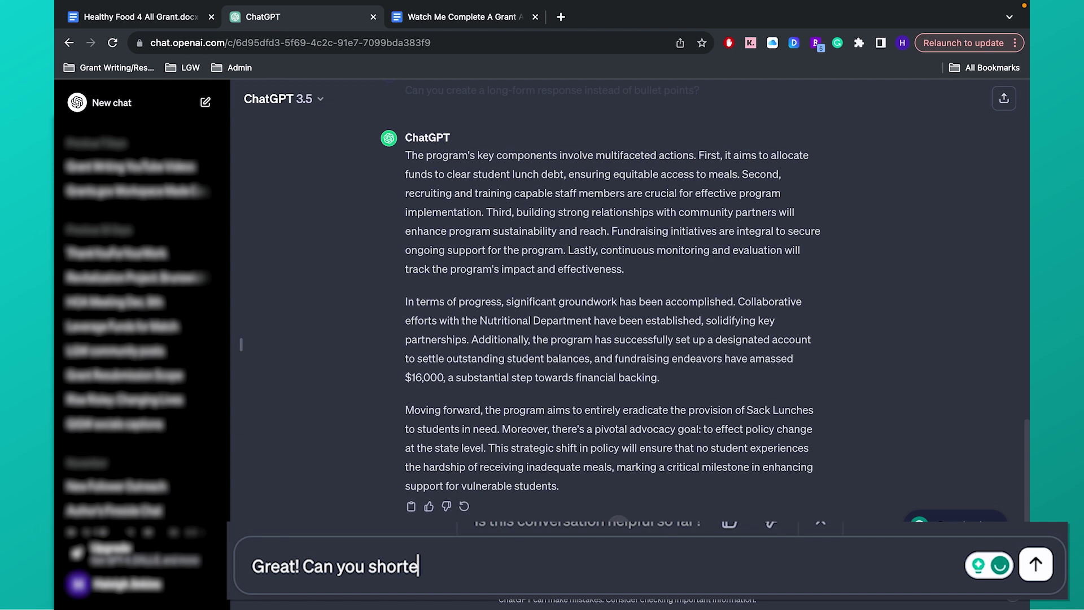
text(n the answer above )
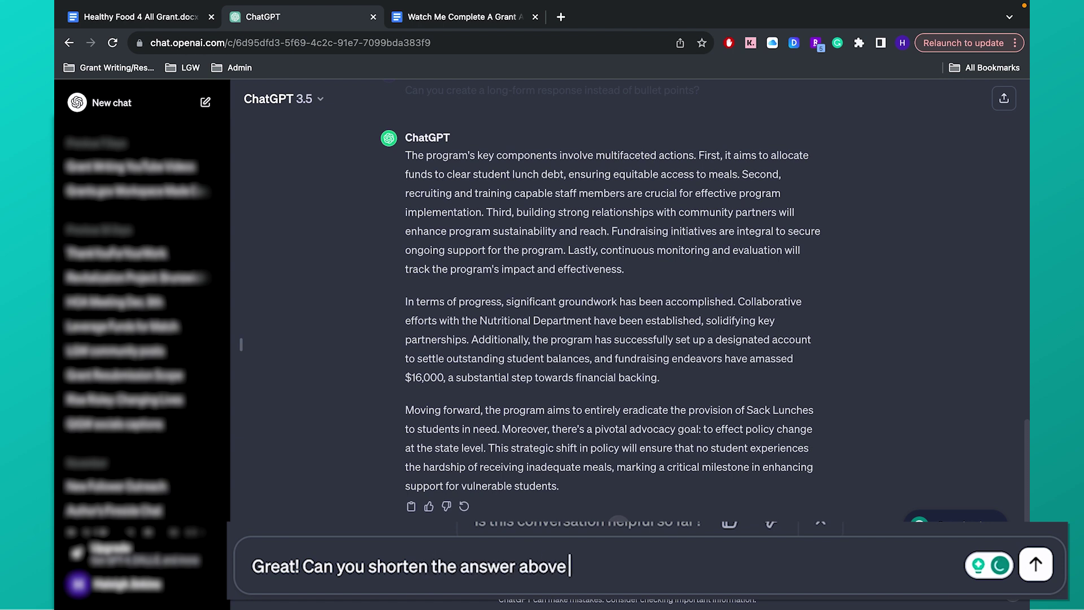
text(to 500 charact)
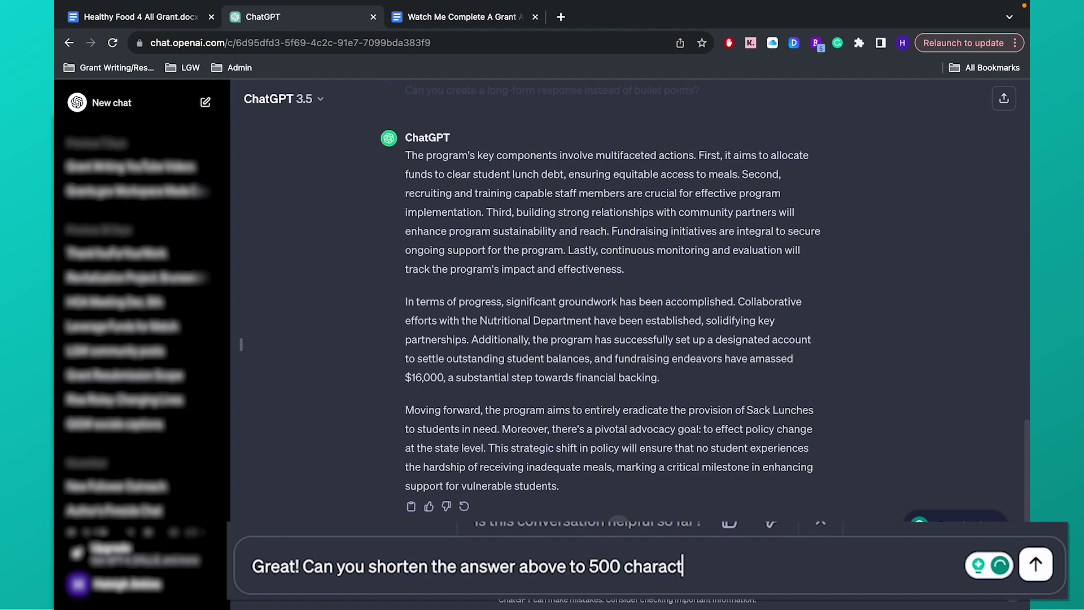
text(ers including spa)
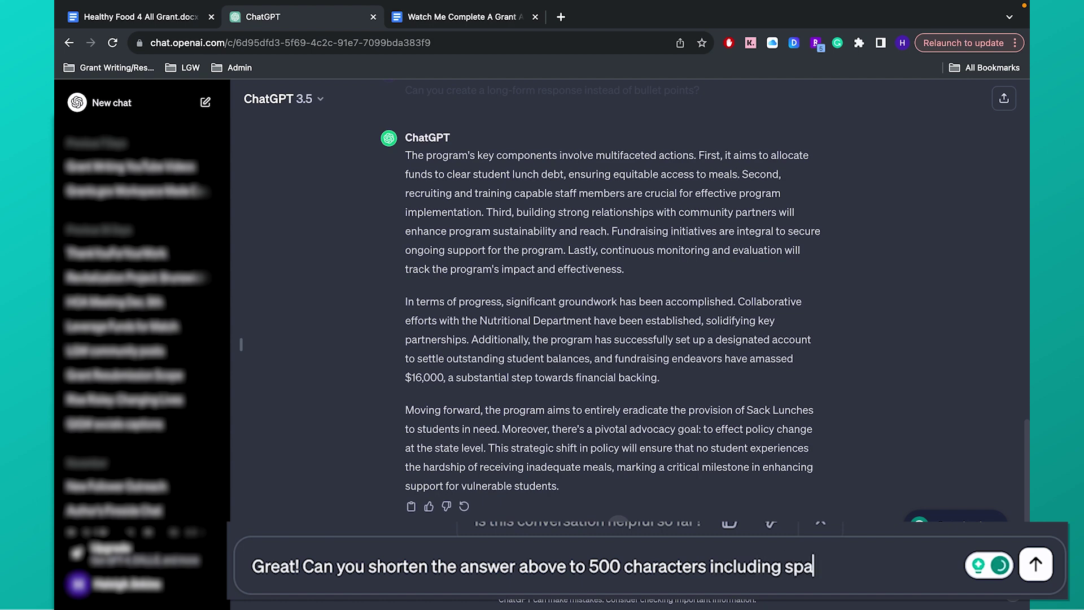
text(ces?)
Send the request to shorten to 500 characters including spaces and copy ChatGPT's shortened reply.
key(Return)
drag(405, 455, 686, 517)
right_click(666, 517)
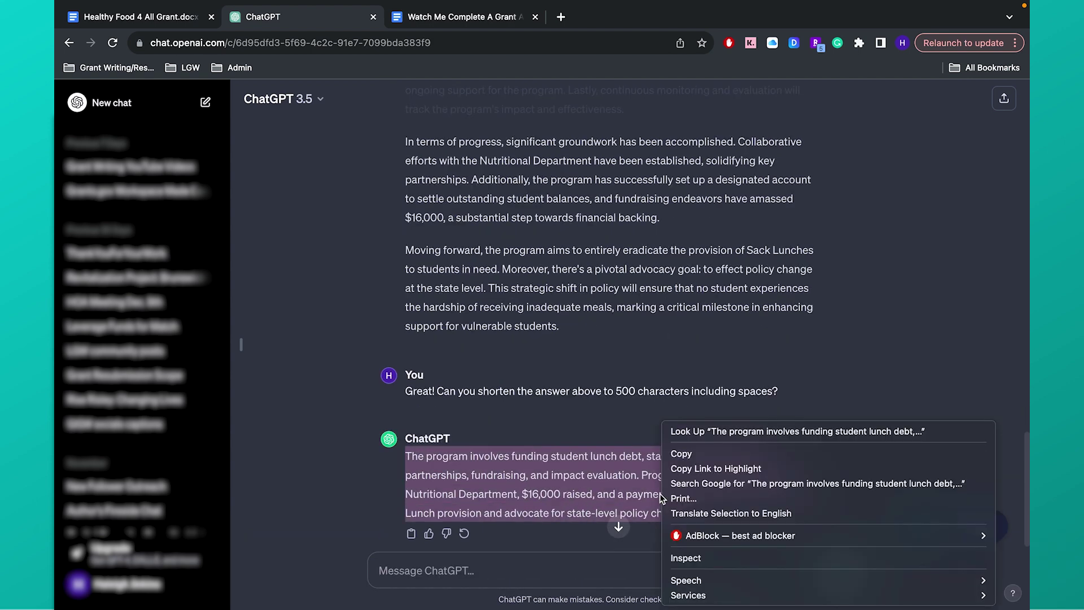
click(687, 454)
key(ctrl+Tab)
key(ctrl+Tab)
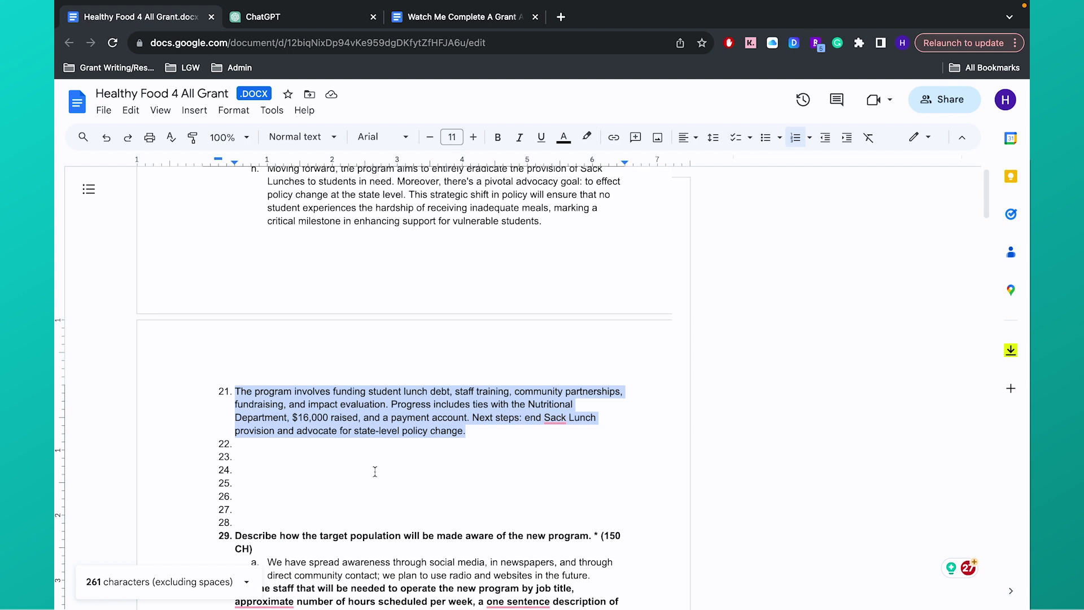
Select the pasted item 21 answer (261 characters), then the original item 20 answer (409 characters).
scroll(375, 472, up, 1)
click(477, 486)
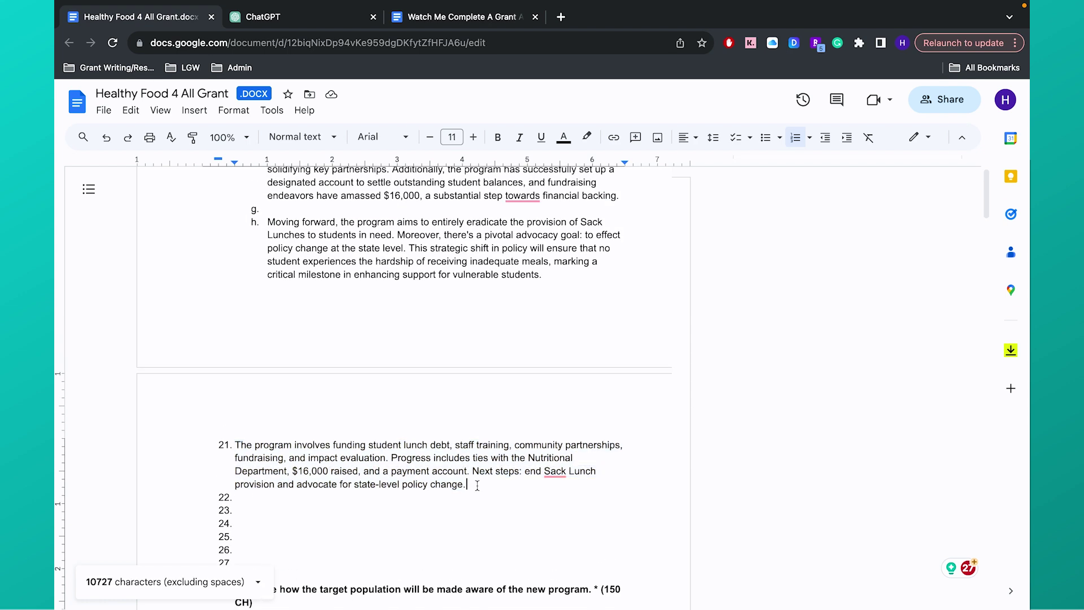
scroll(477, 486, up, 5)
scroll(478, 485, down, 7)
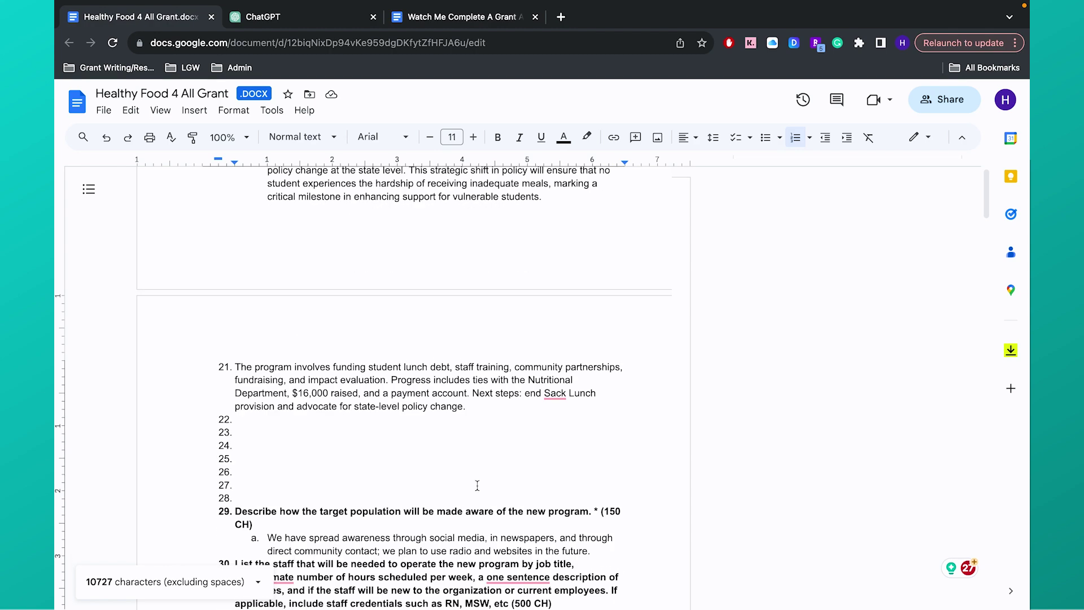
key(Down)
drag(471, 400, 235, 355)
key(ctrl+f)
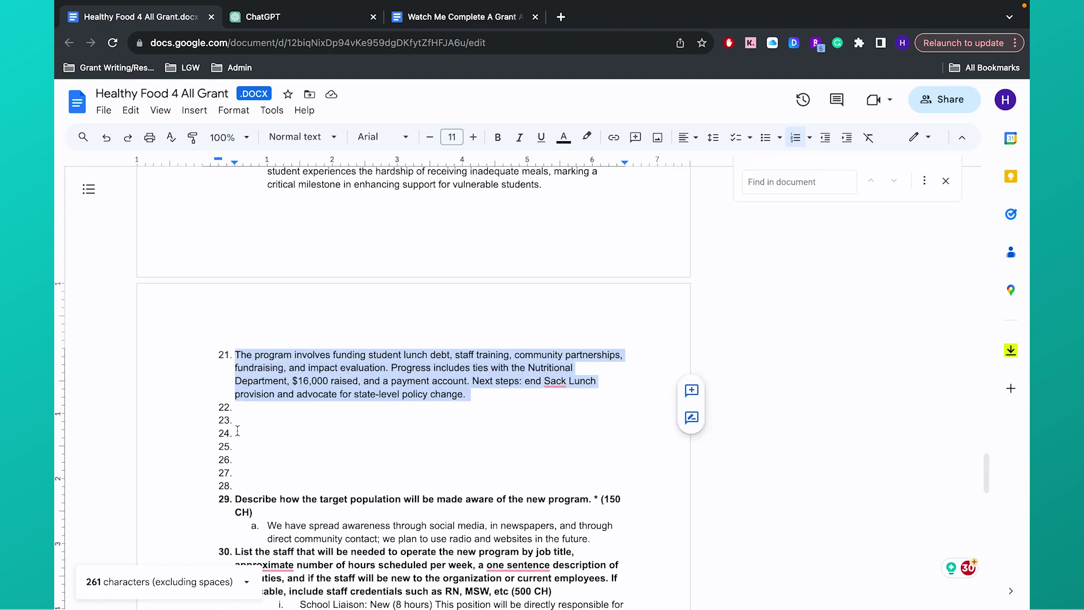
scroll(238, 431, up, 8)
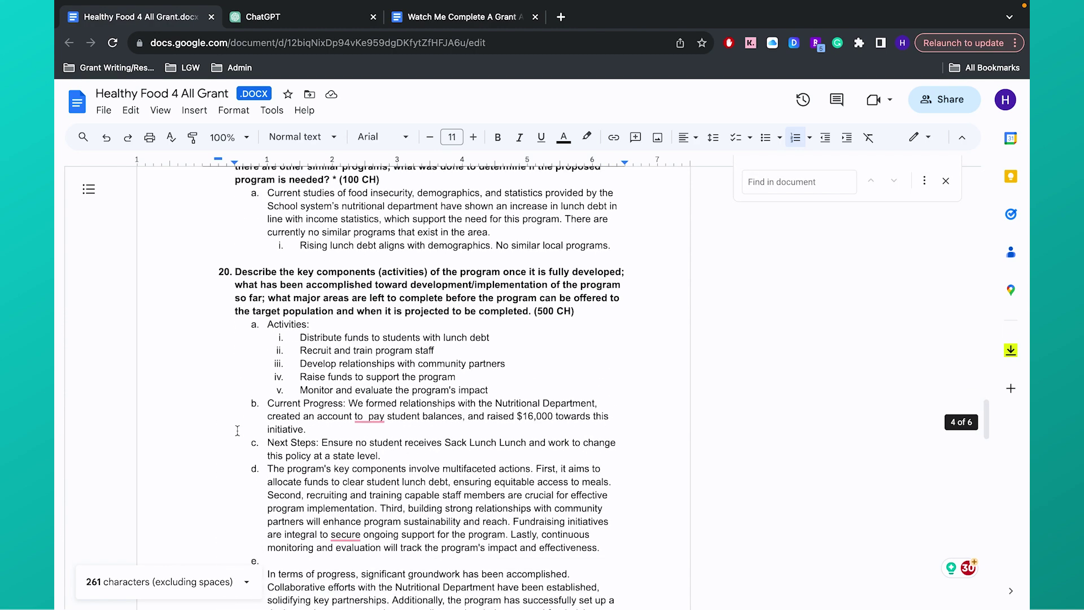
drag(269, 315, 427, 446)
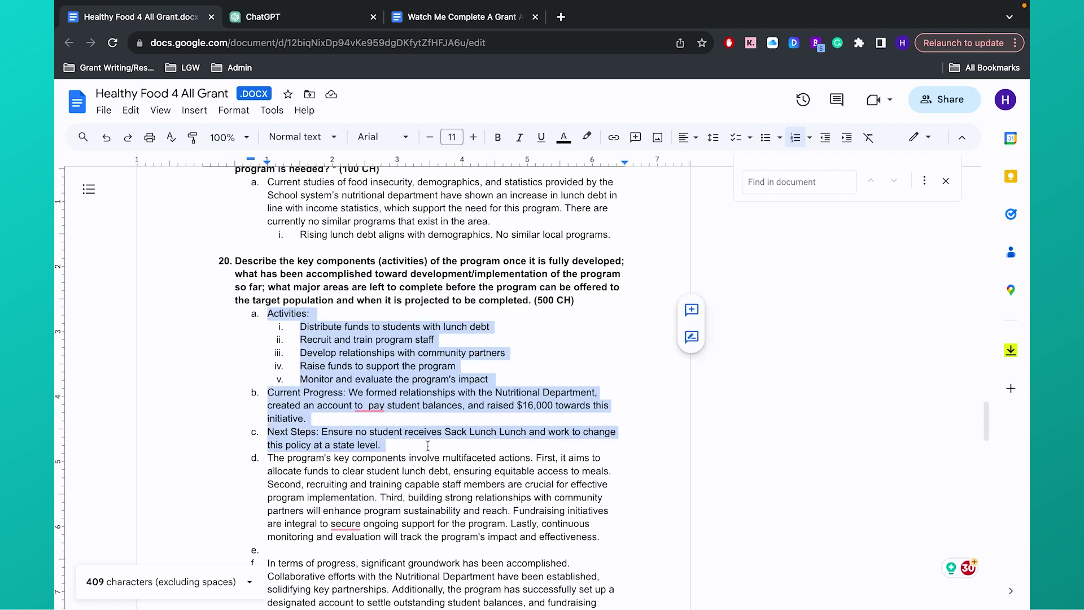
scroll(428, 446, down, 3)
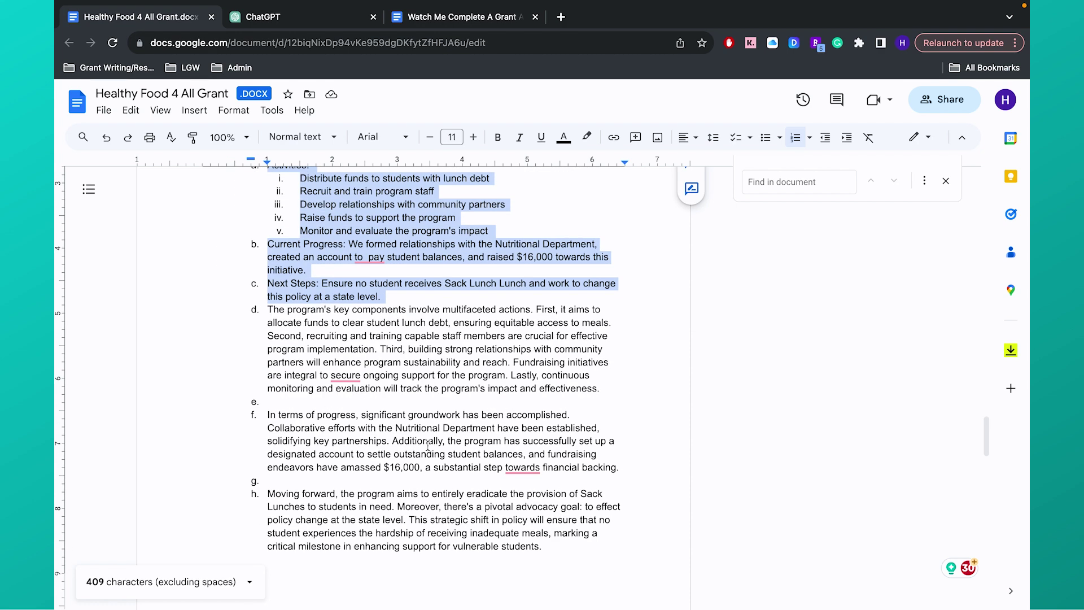
click(428, 446)
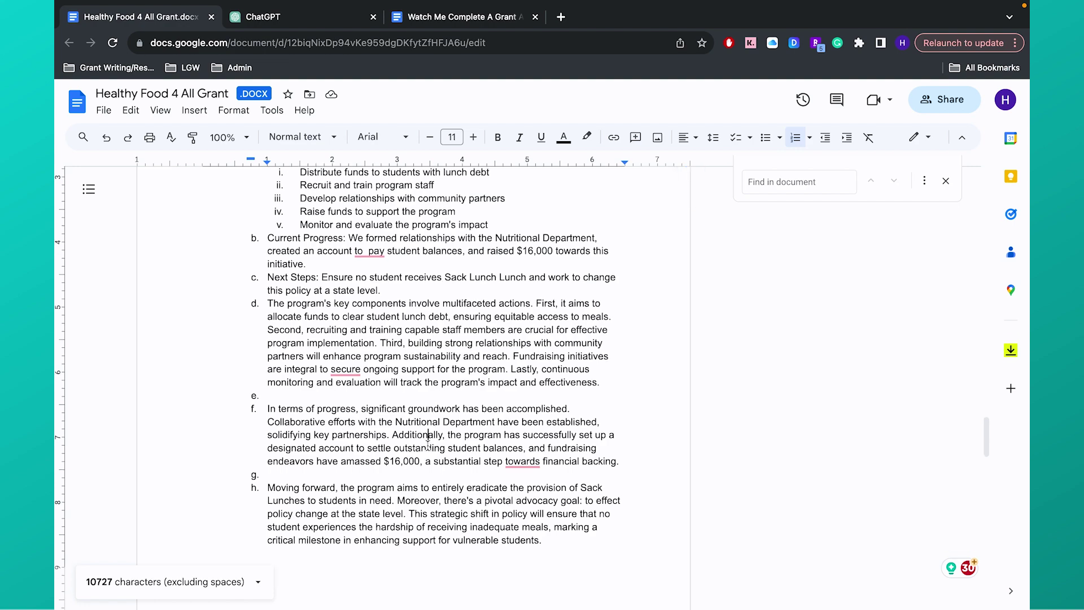
scroll(428, 446, down, 1)
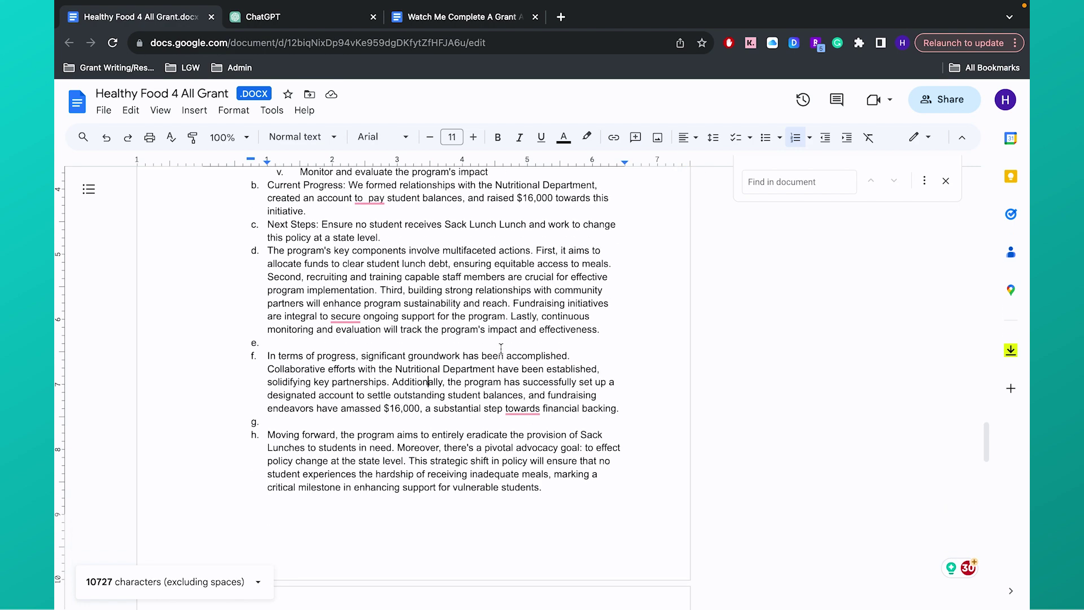